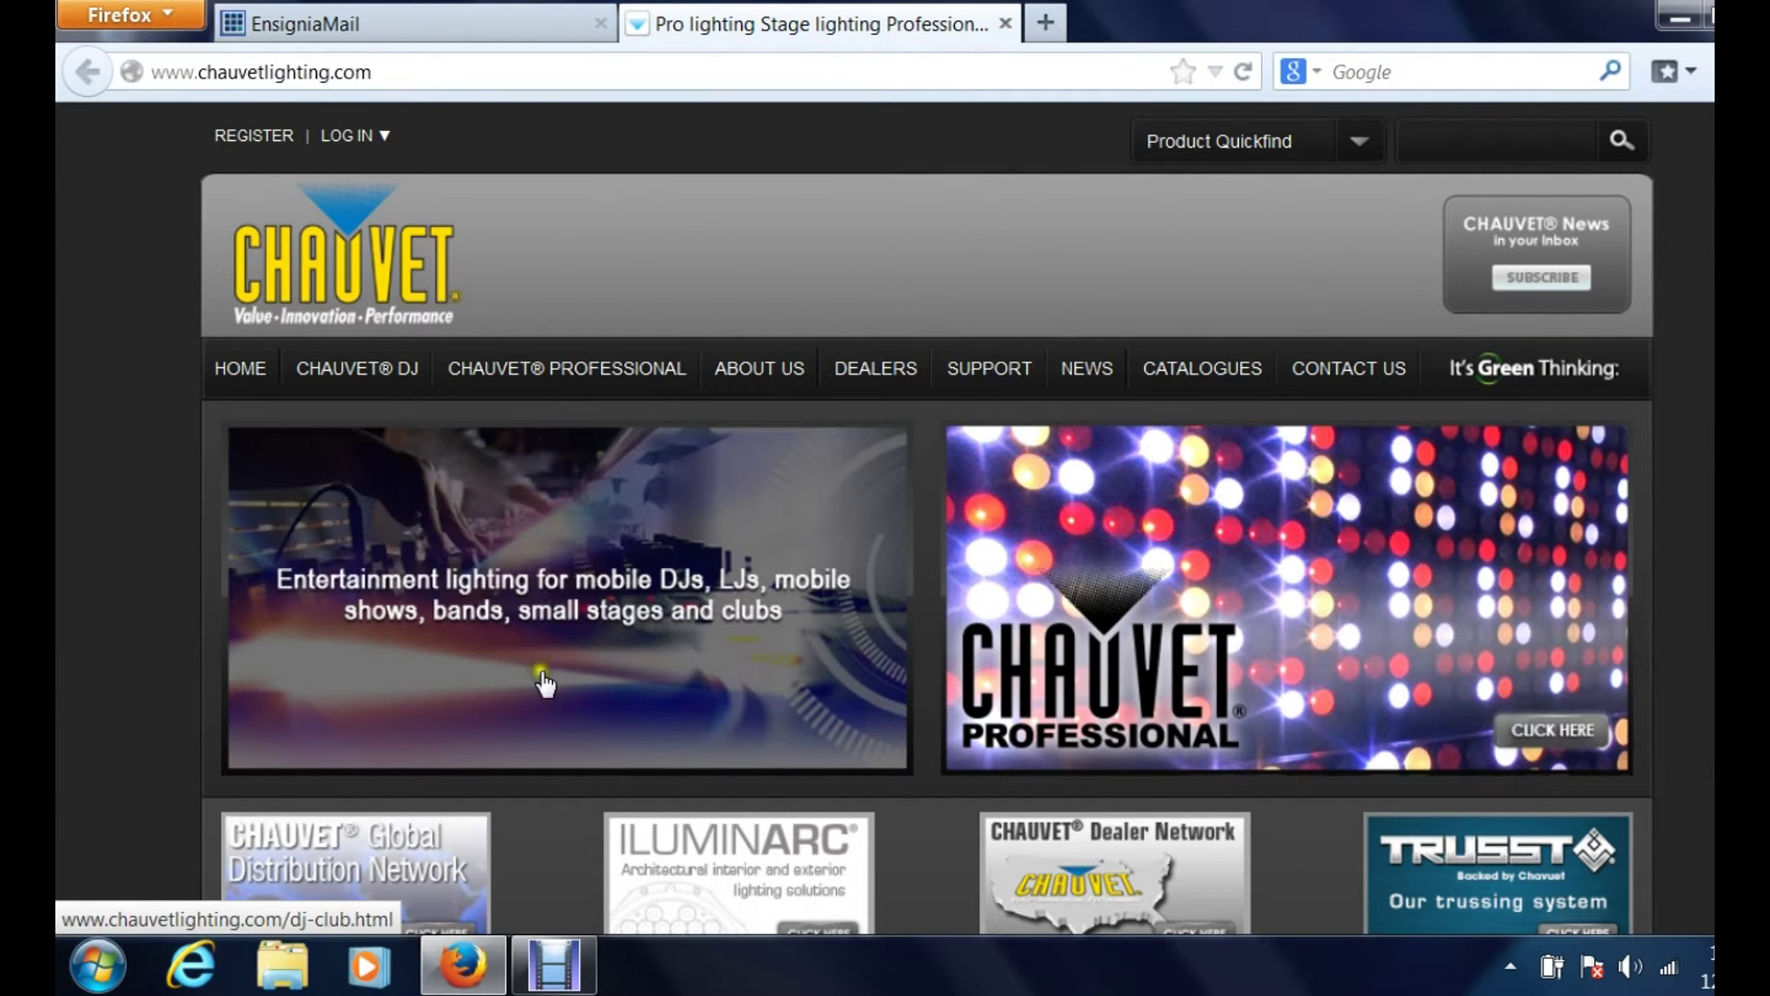
Step: Go from the Chauvet DJ banner into the Controllers catalogue and scroll down to ShowXpress
left_click(545, 681)
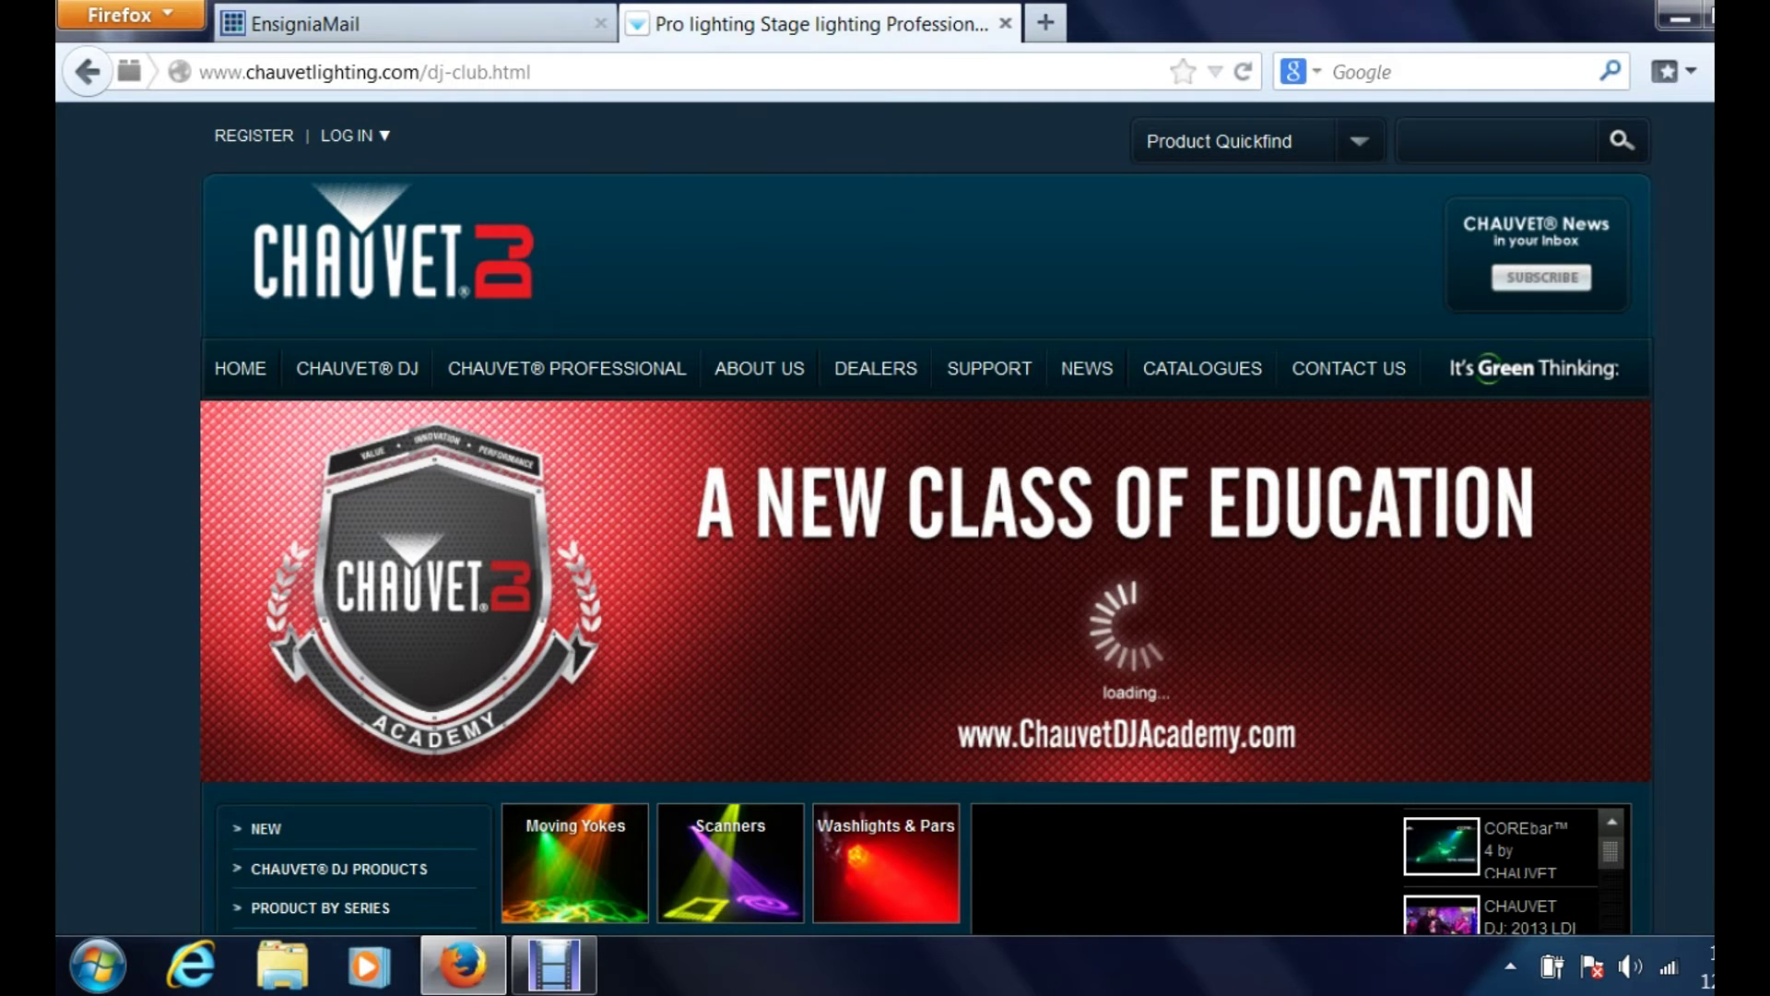
scroll(888, 549, "down", 6)
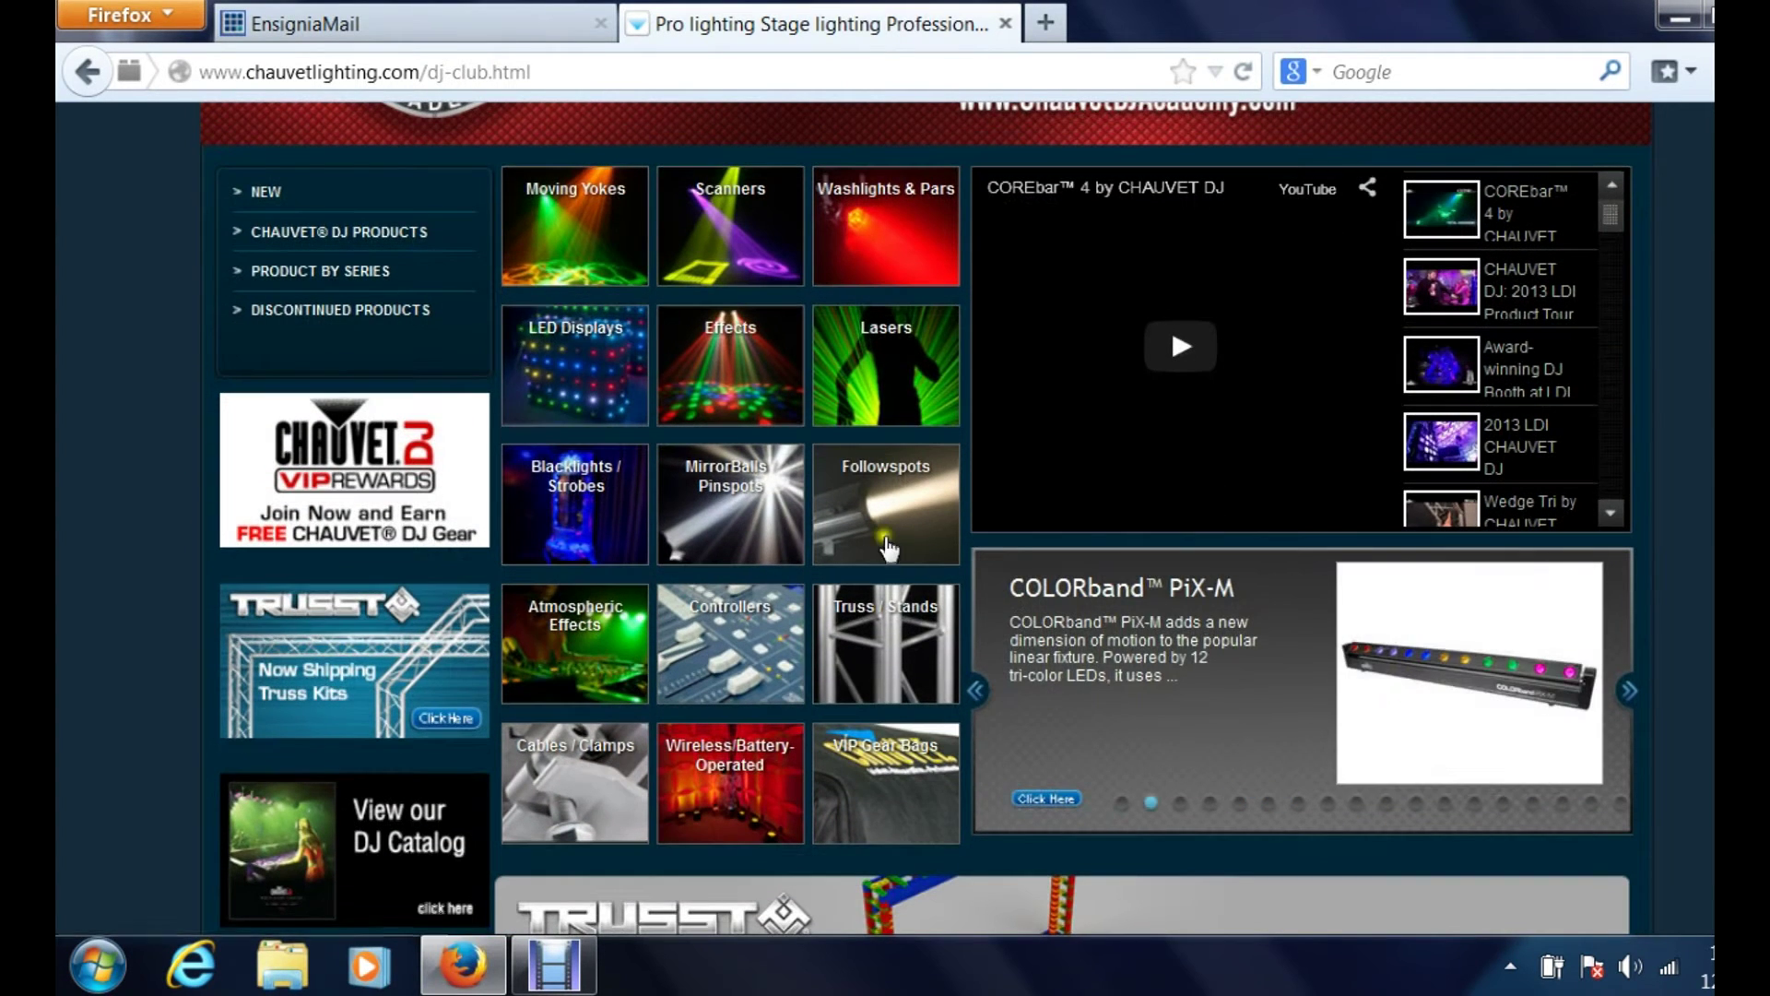
left_click(728, 655)
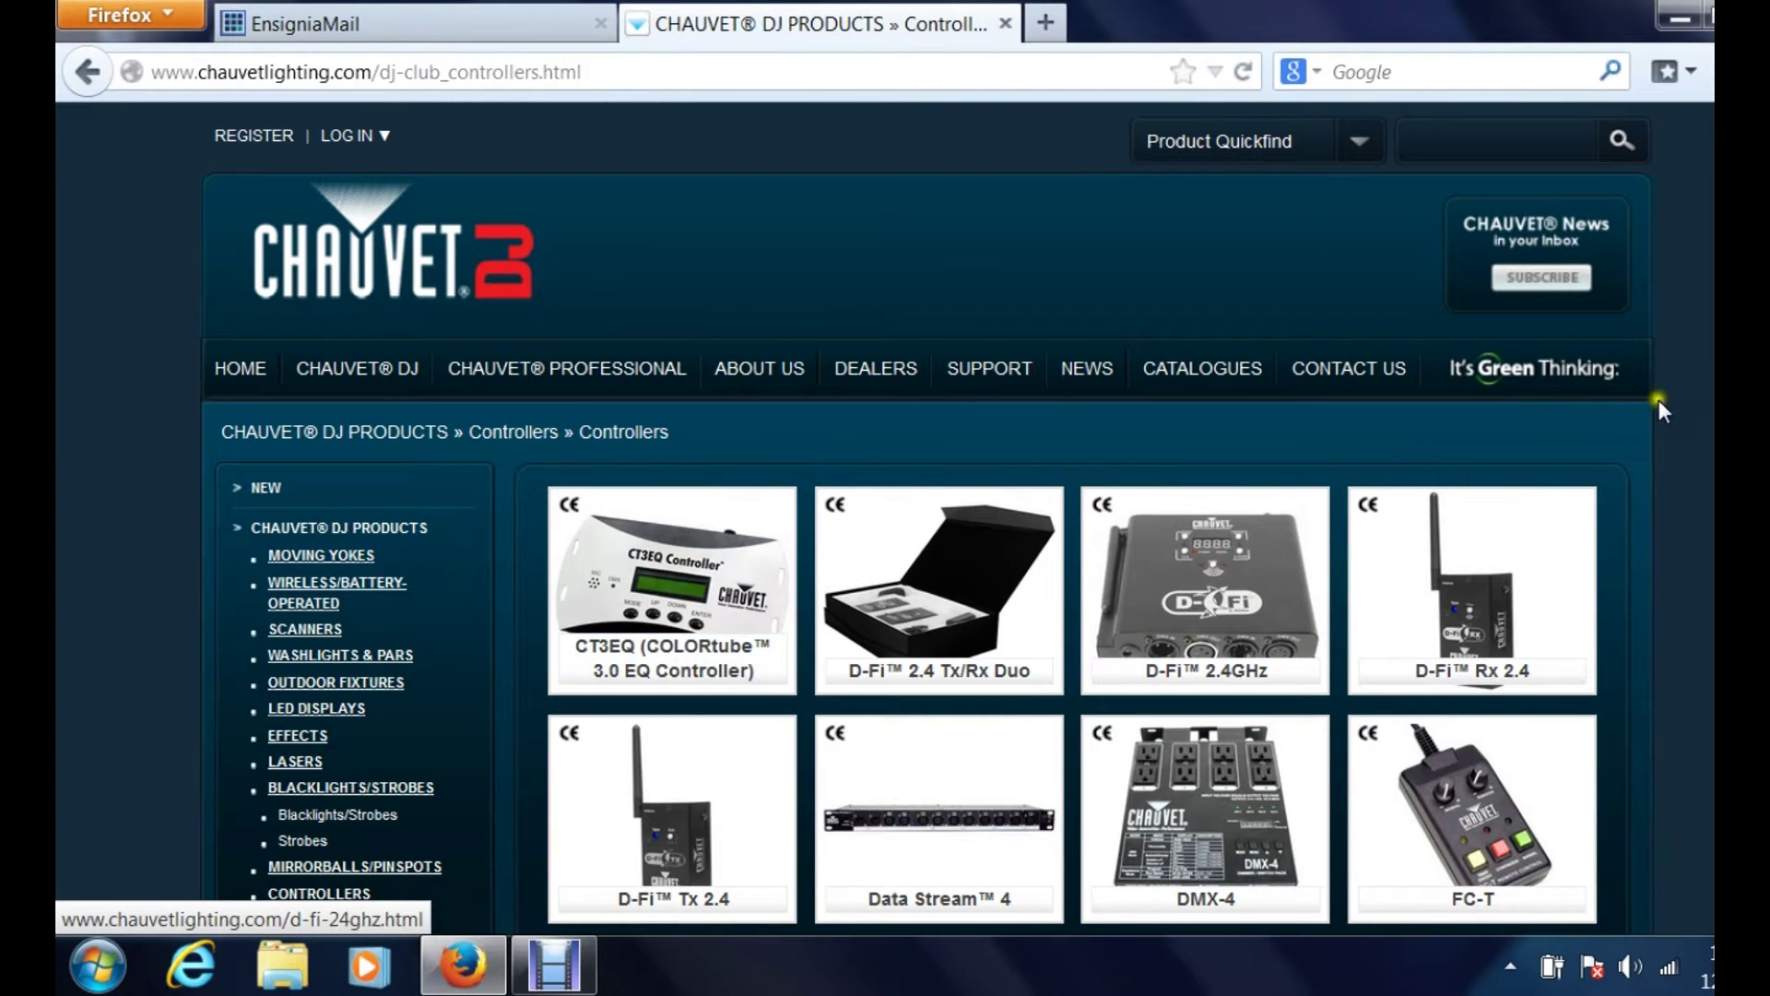
scroll(1660, 405, "down", 1)
scroll(927, 498, "down", 3)
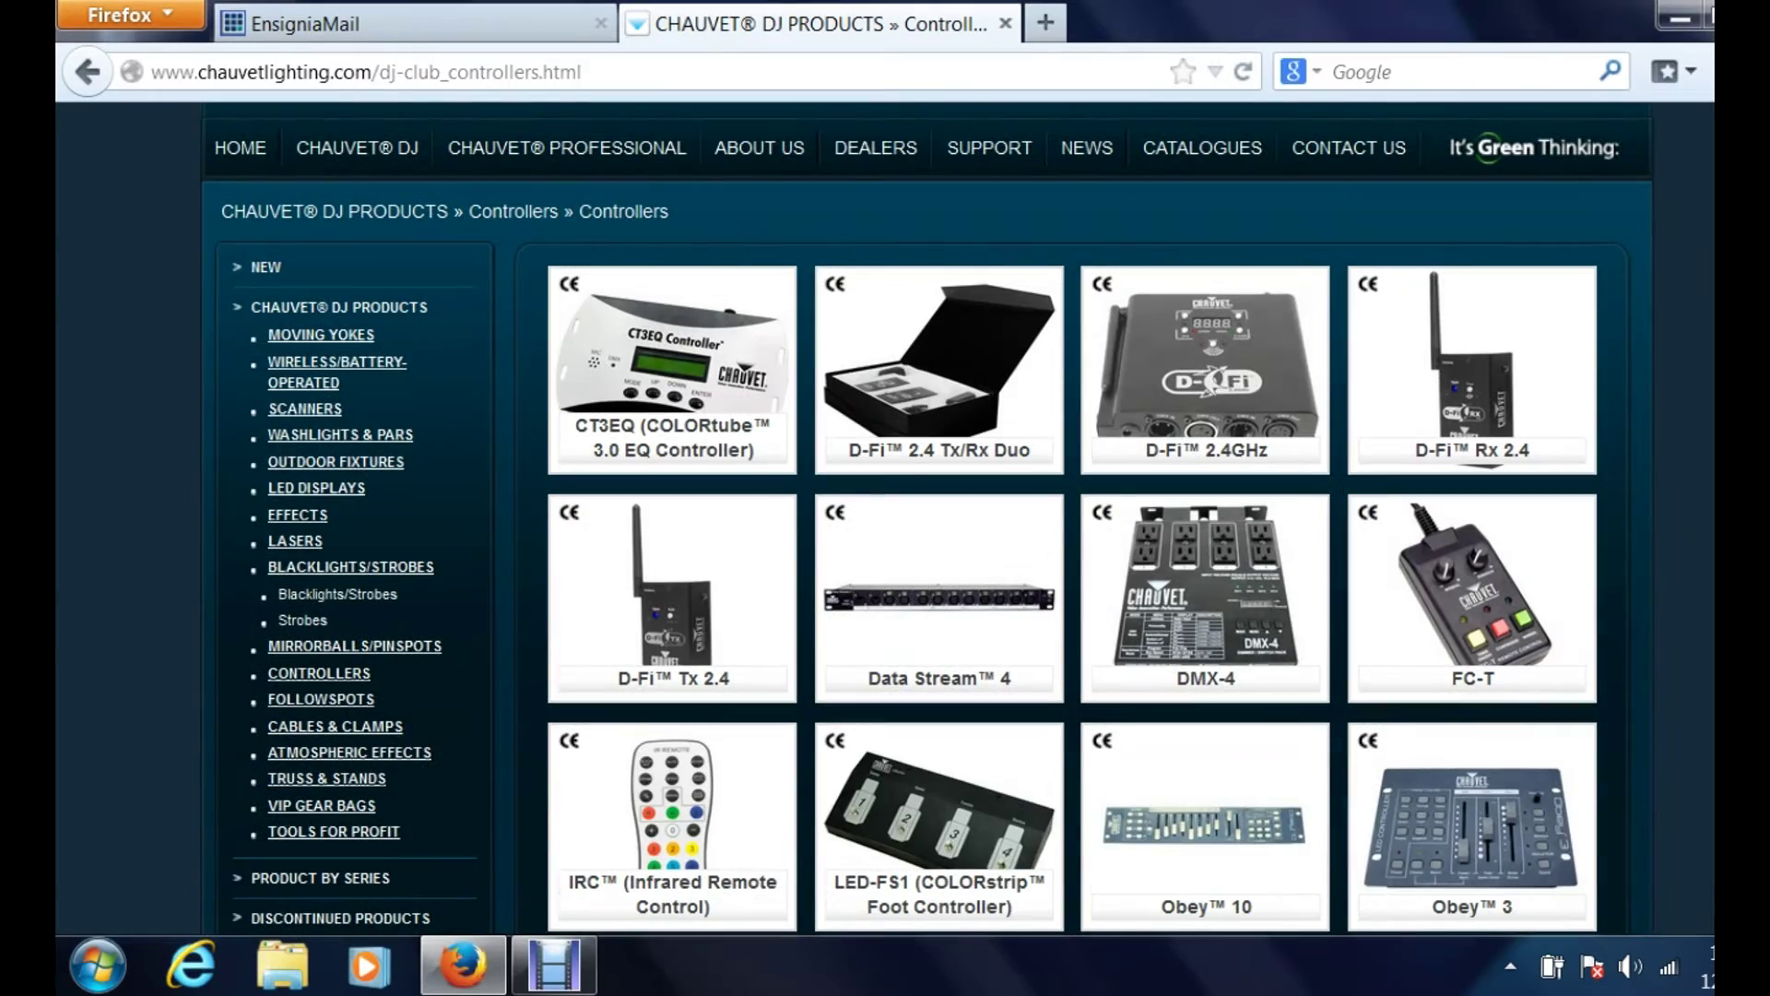
scroll(926, 521, "down", 3)
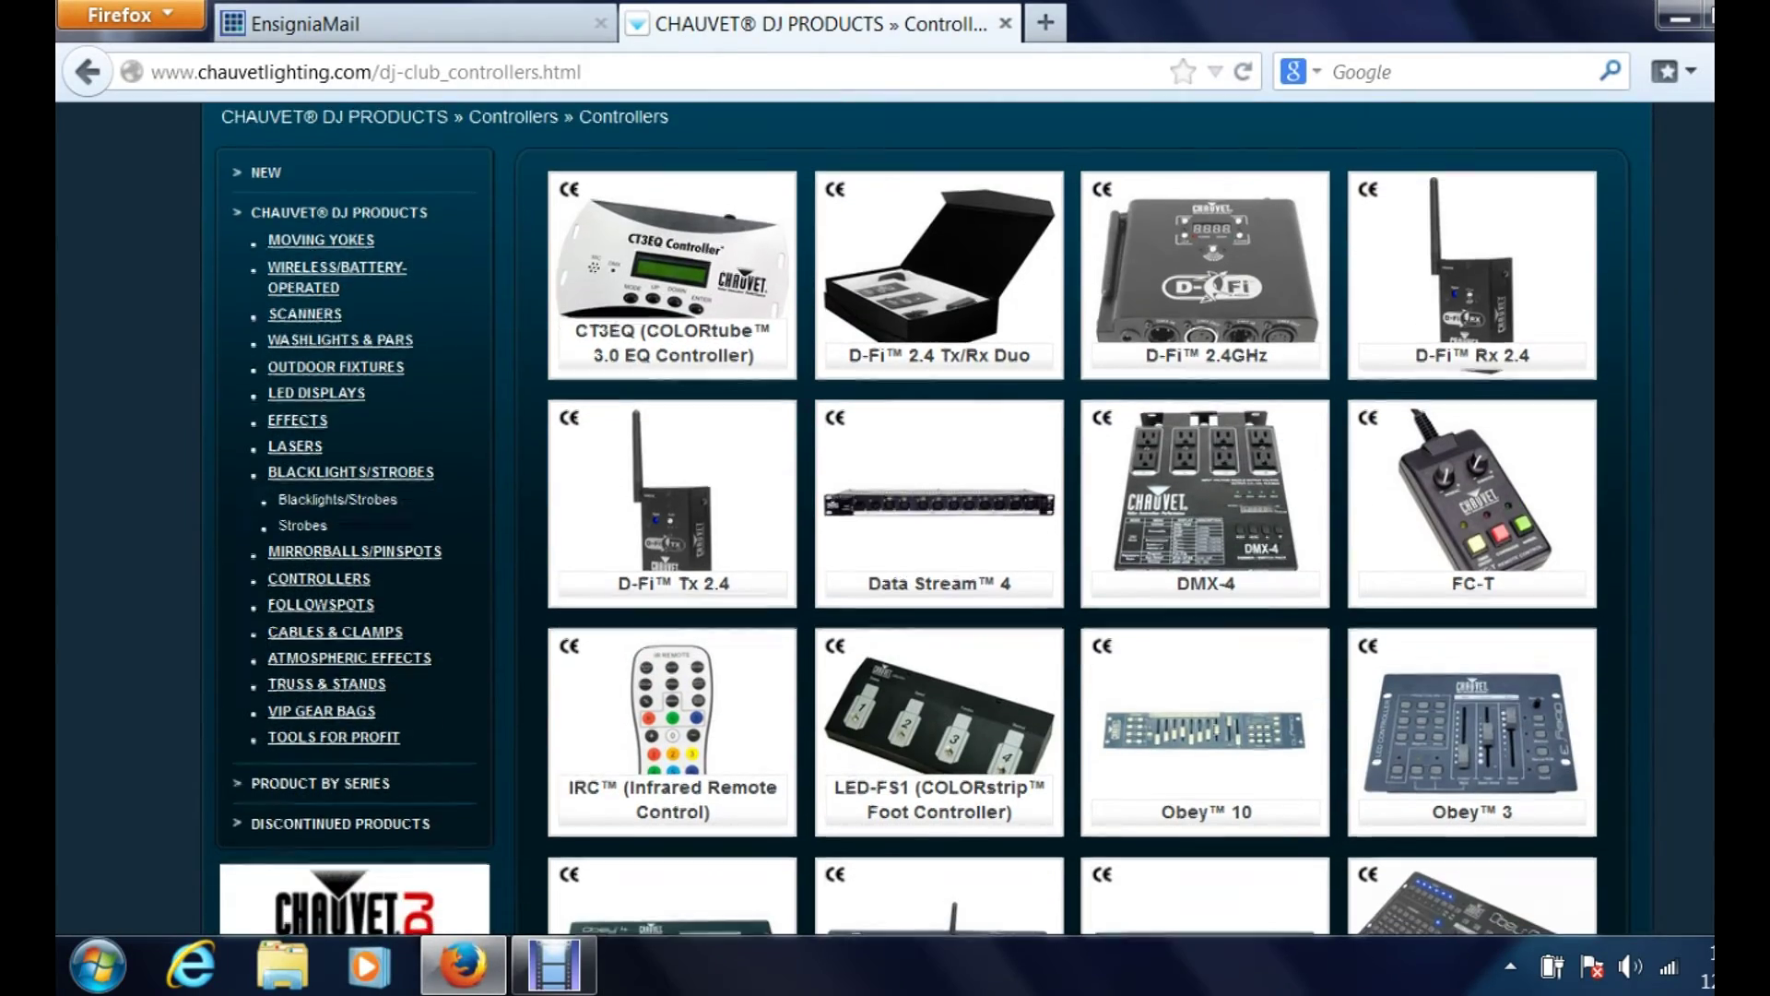
scroll(926, 521, "down", 3)
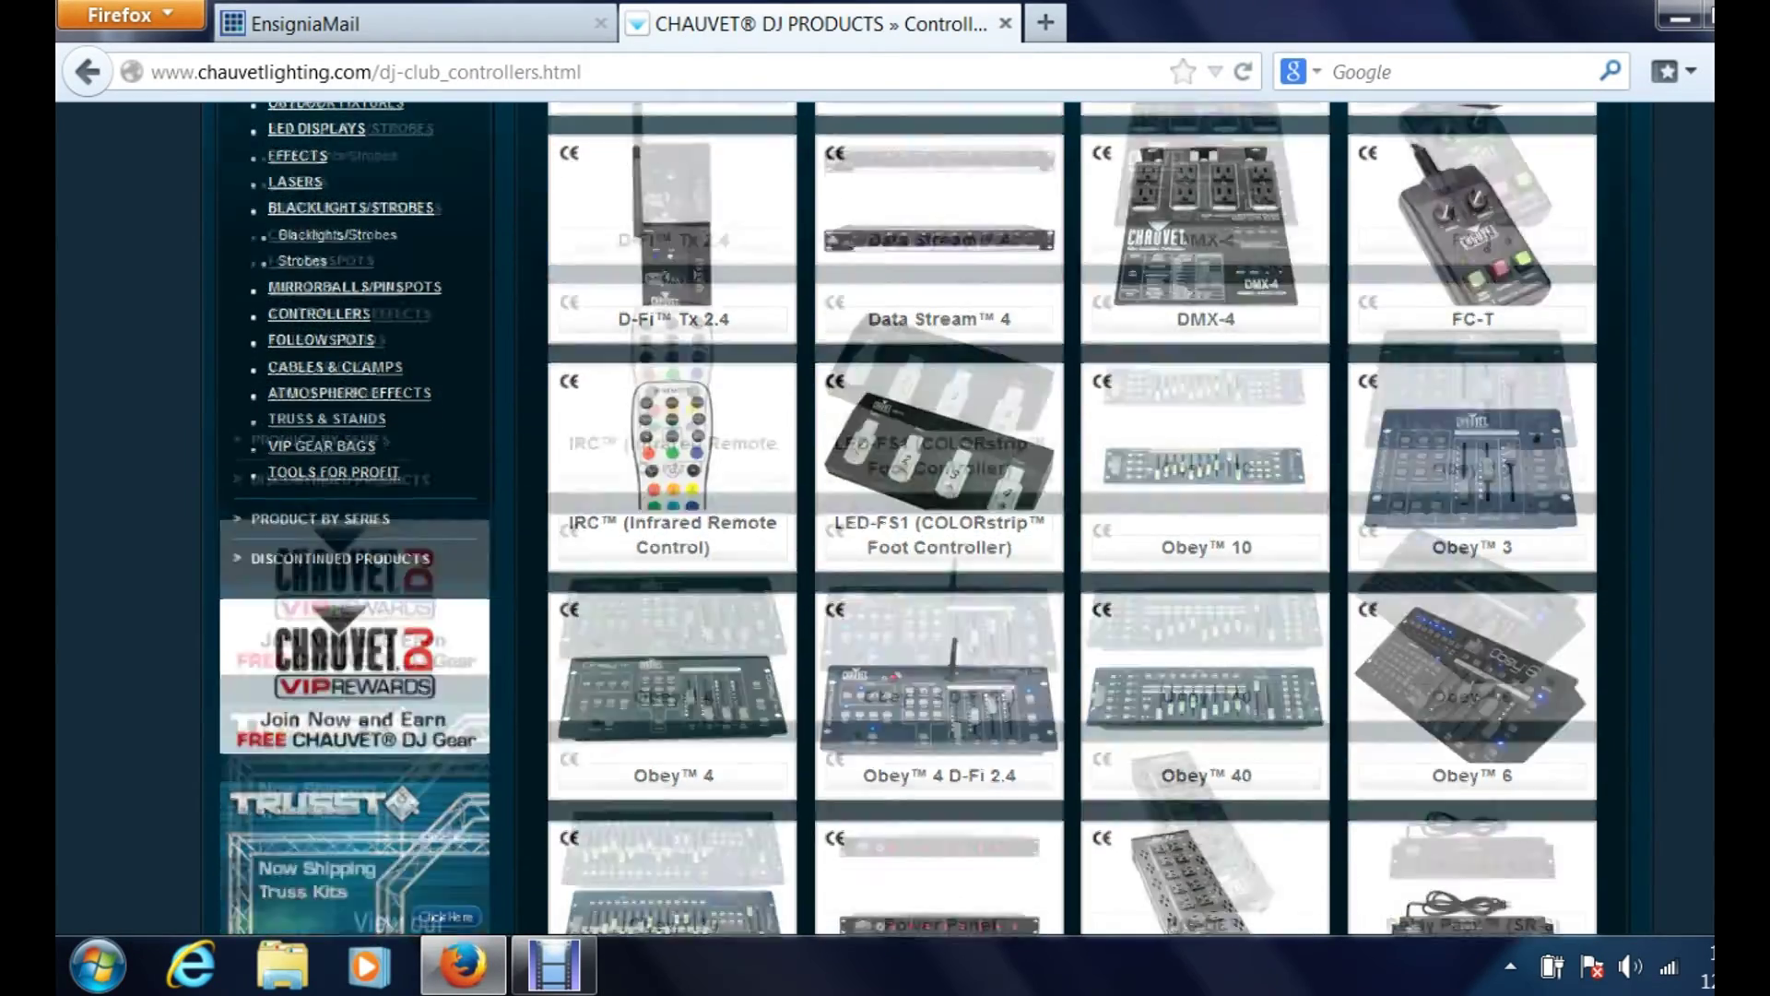
scroll(926, 521, "down", 5)
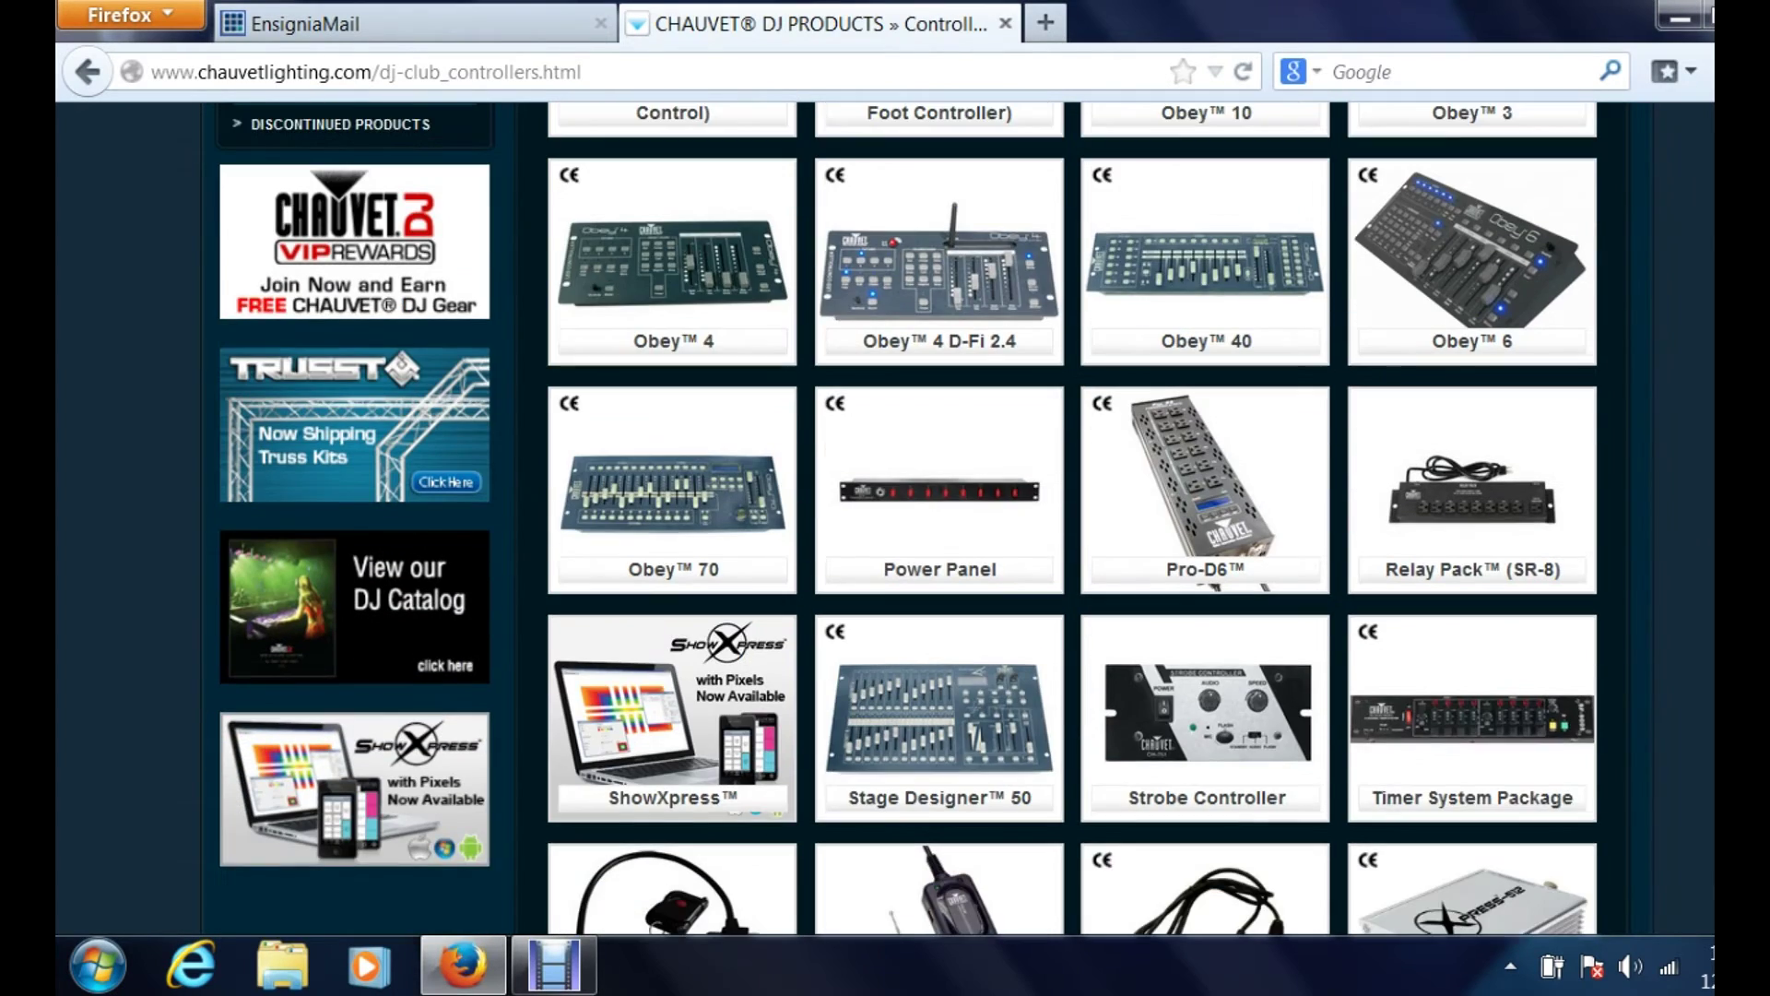
scroll(653, 648, "down", 1)
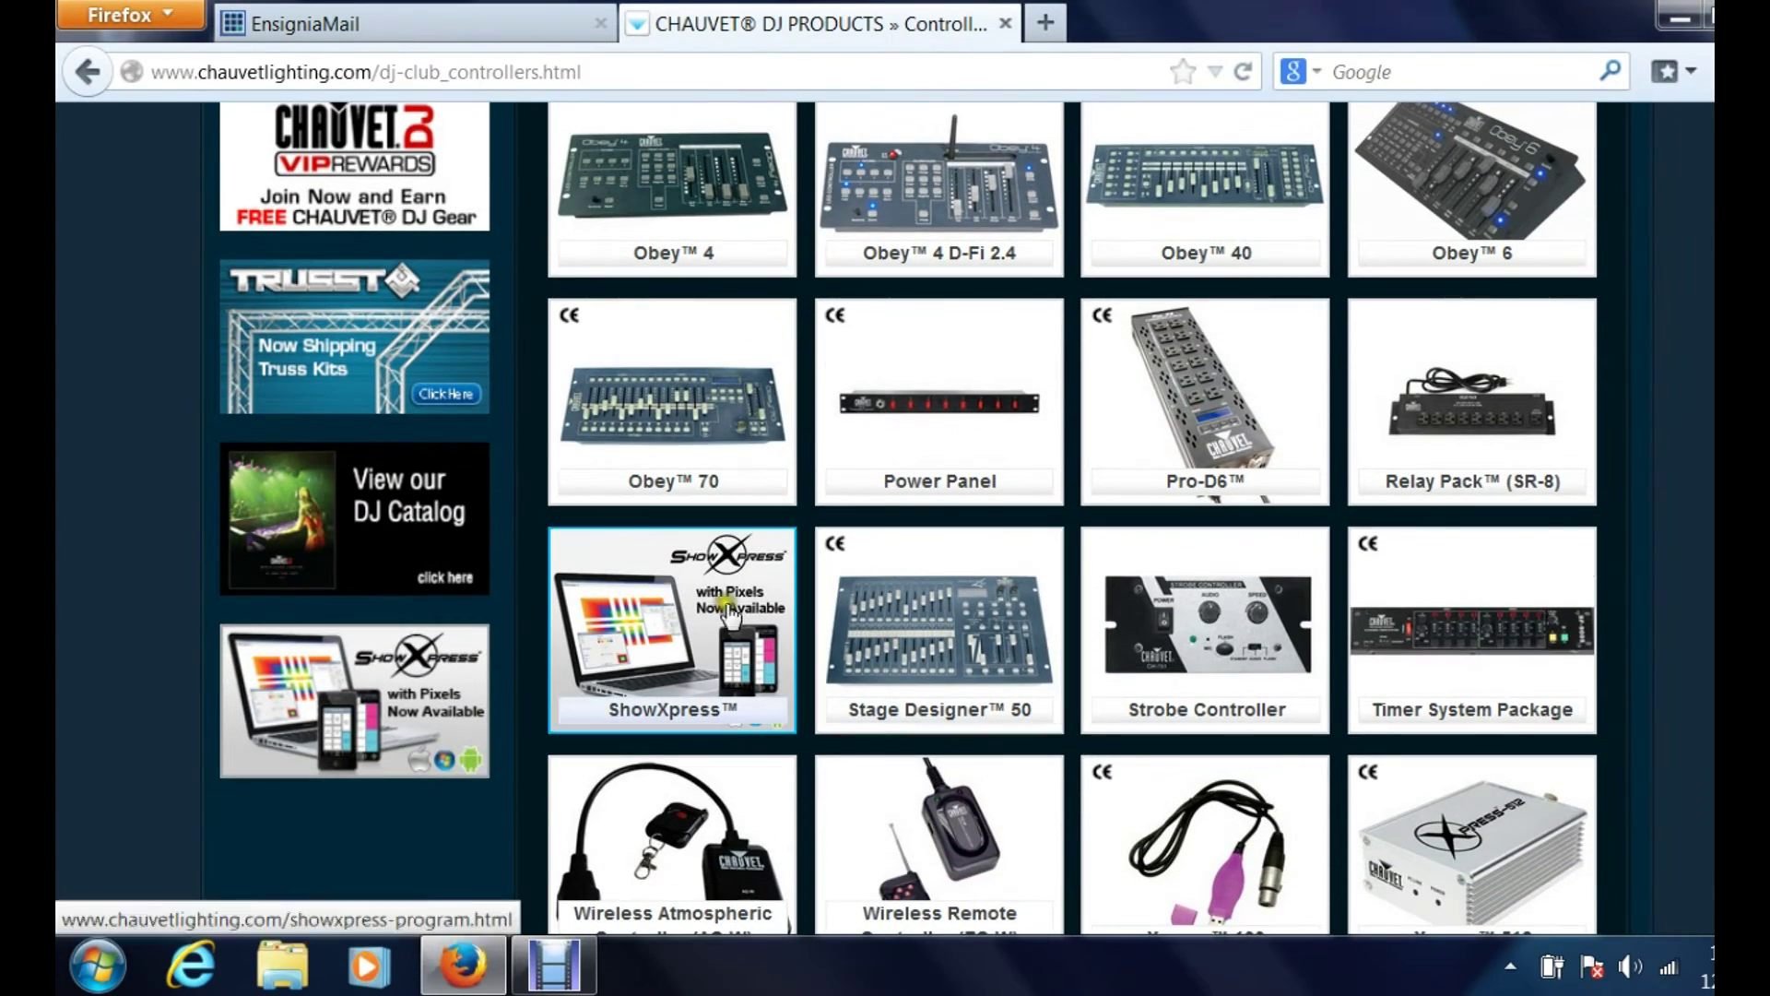
Step: Open the ShowXpress product page and scroll down to its Features tab and downloads link
left_click(652, 648)
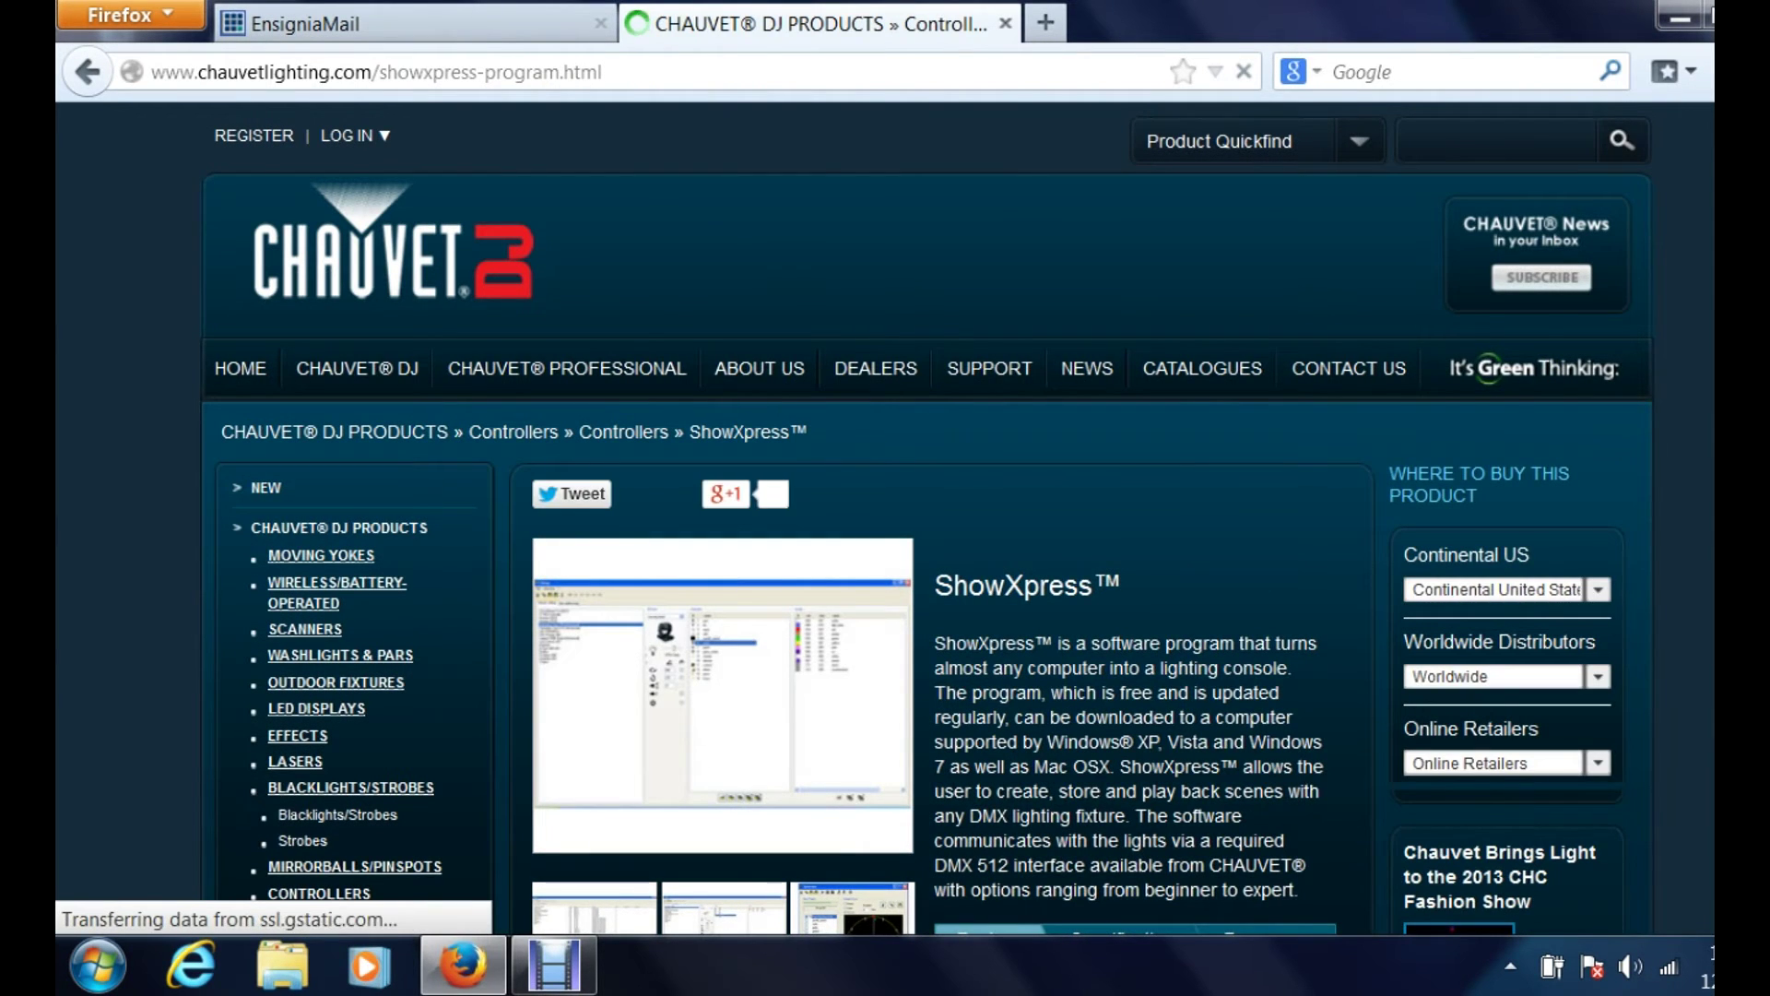
scroll(923, 517, "down", 5)
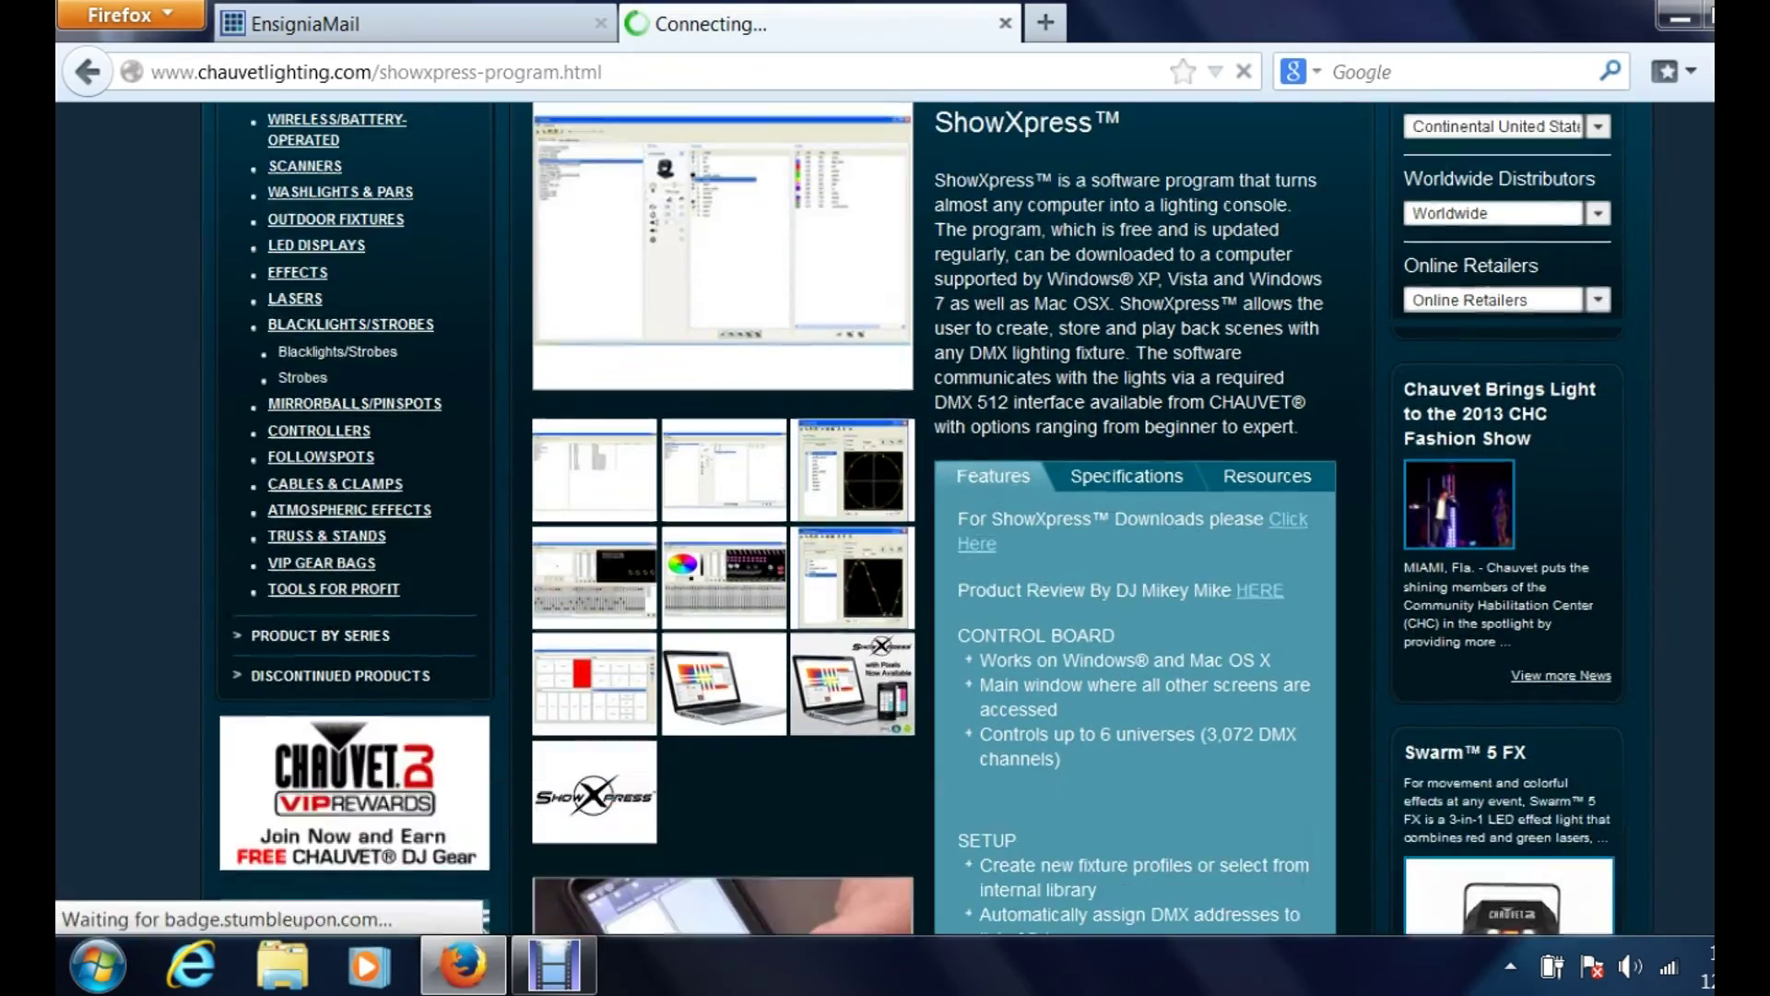
scroll(922, 516, "down", 3)
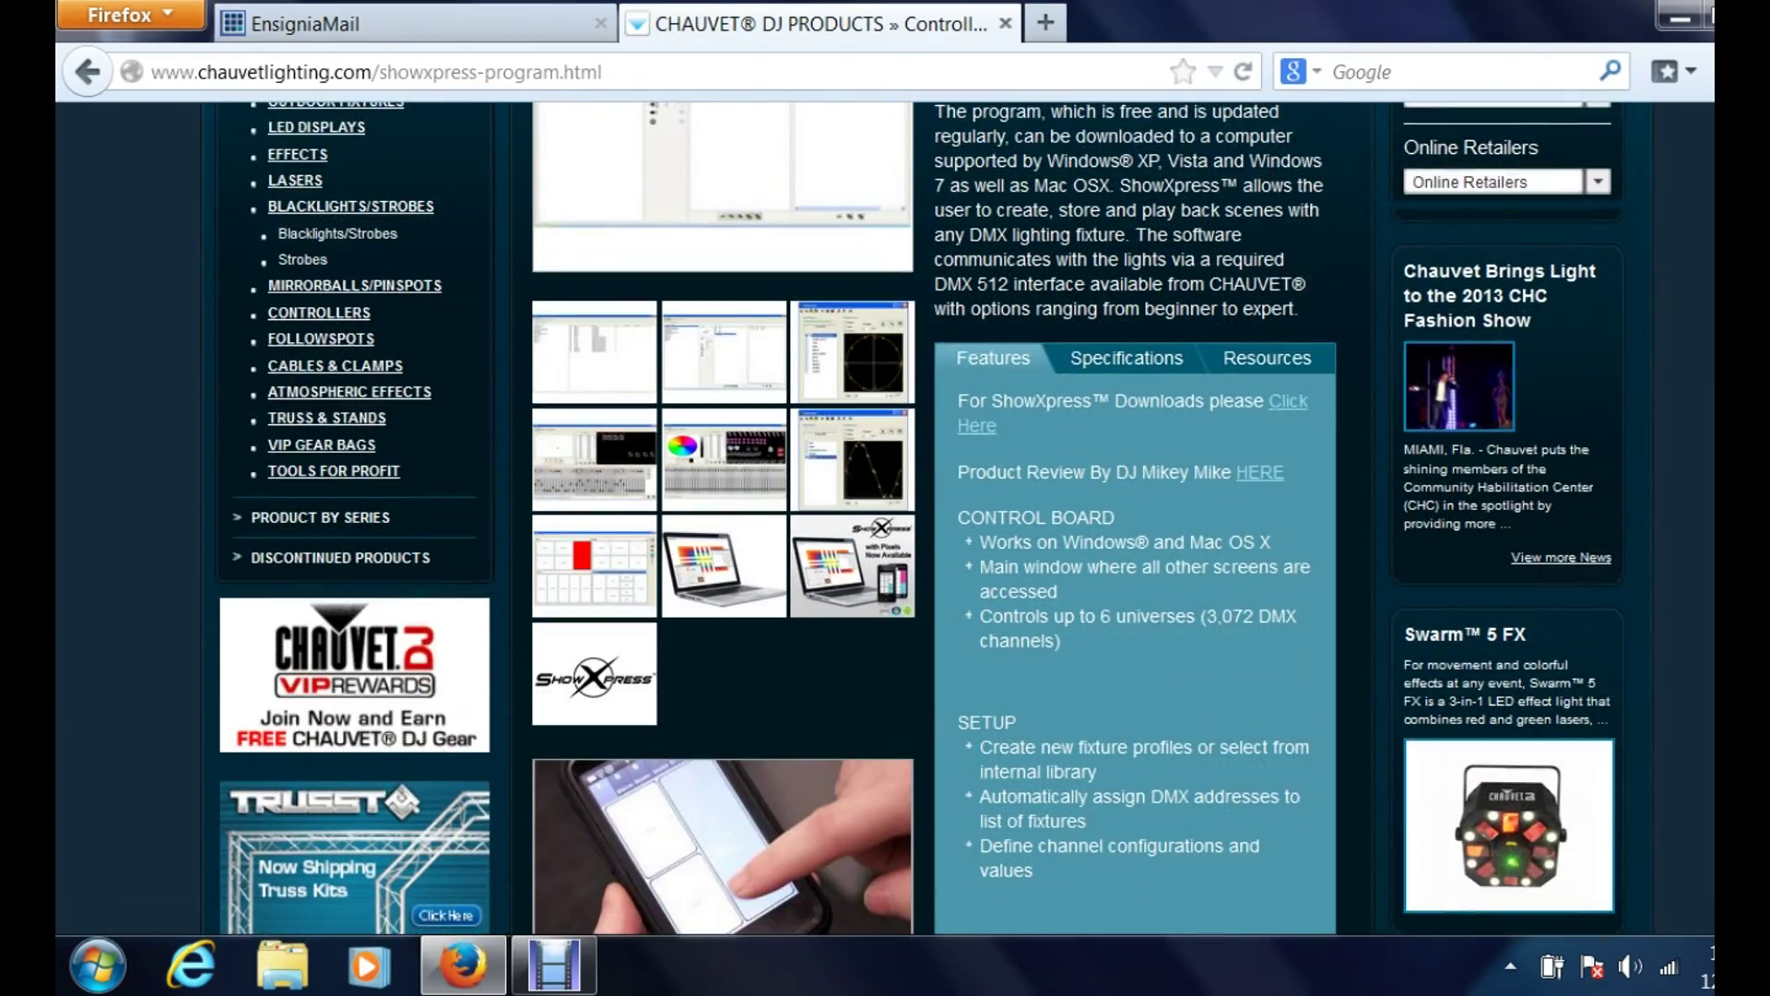
scroll(922, 516, "down", 1)
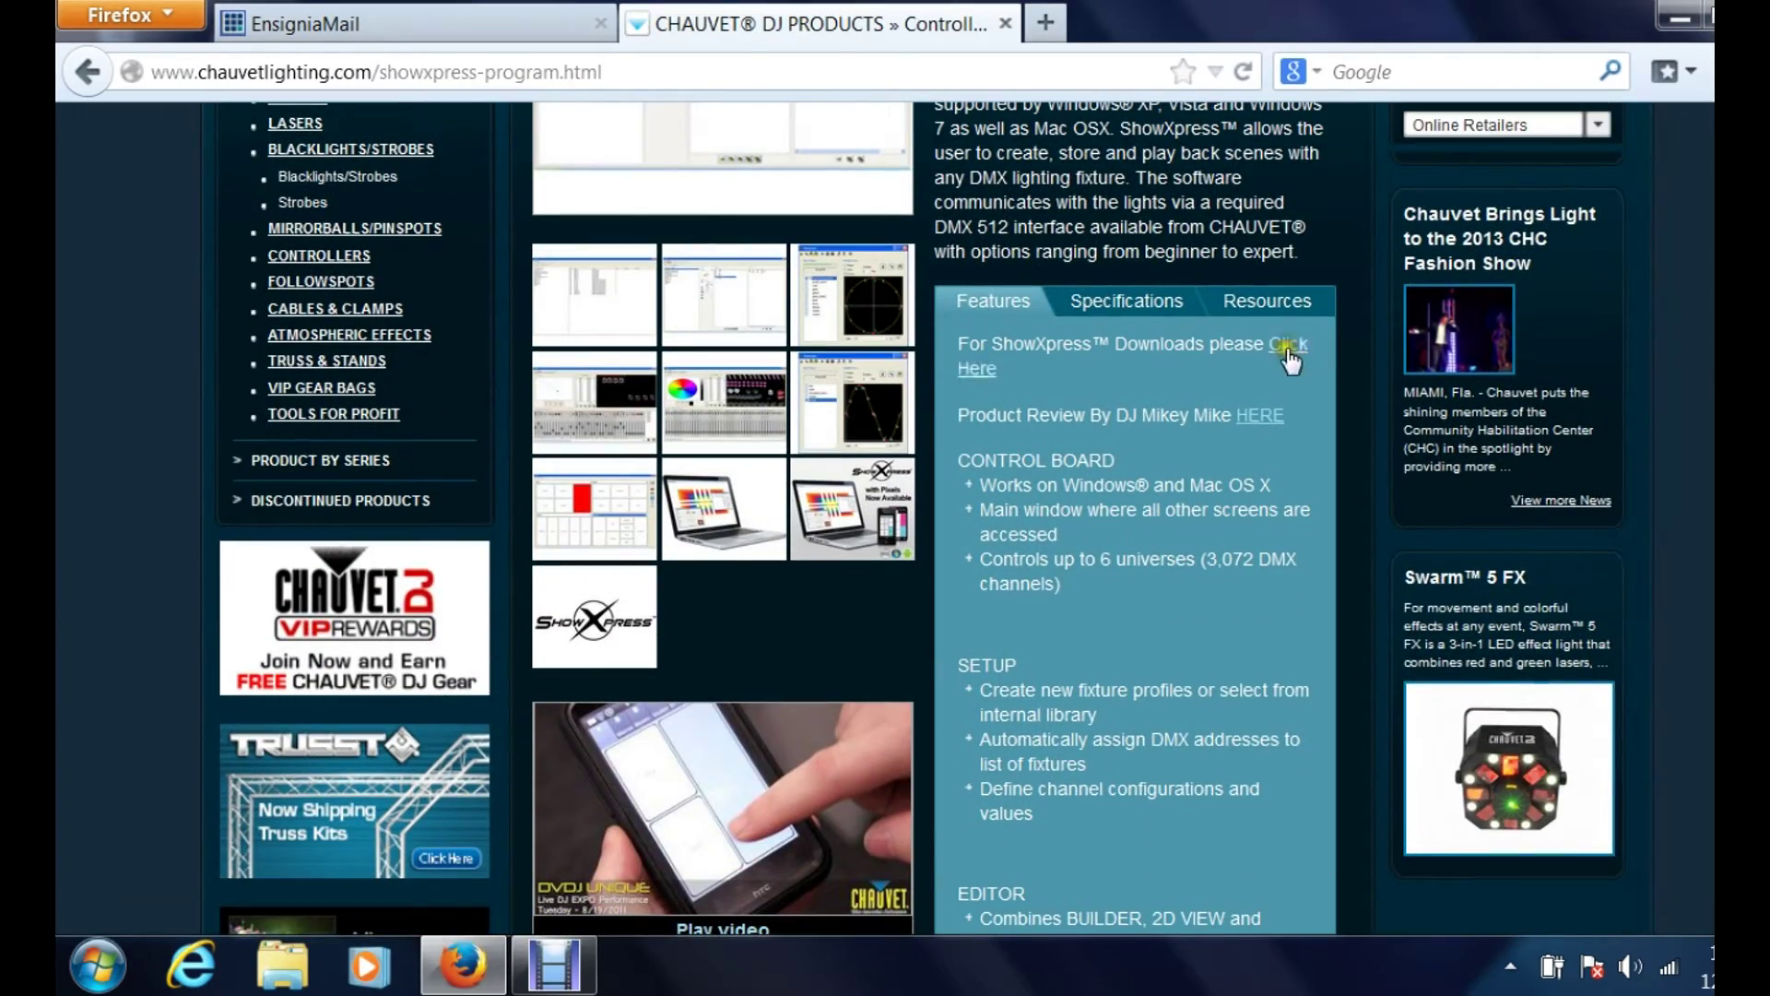
Step: Follow the 'Click Here' downloads link and scroll to the PC and Mac V6.333 download table
left_click(1289, 355)
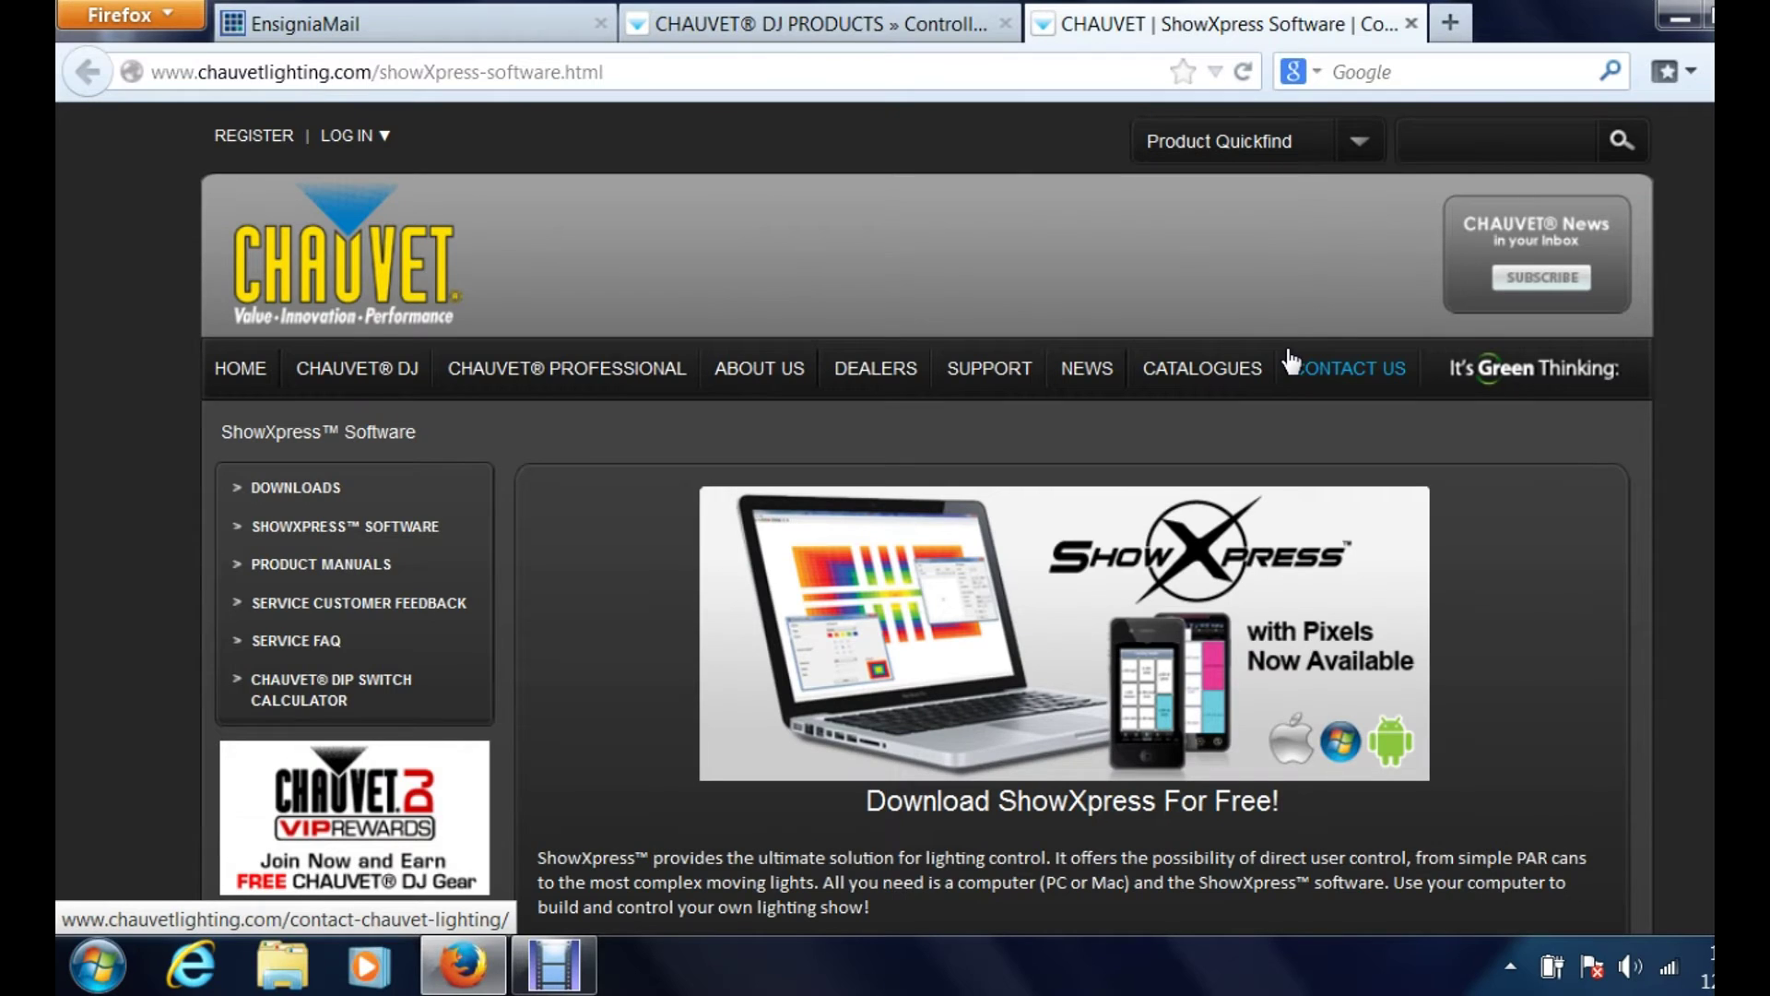
scroll(922, 516, "down", 3)
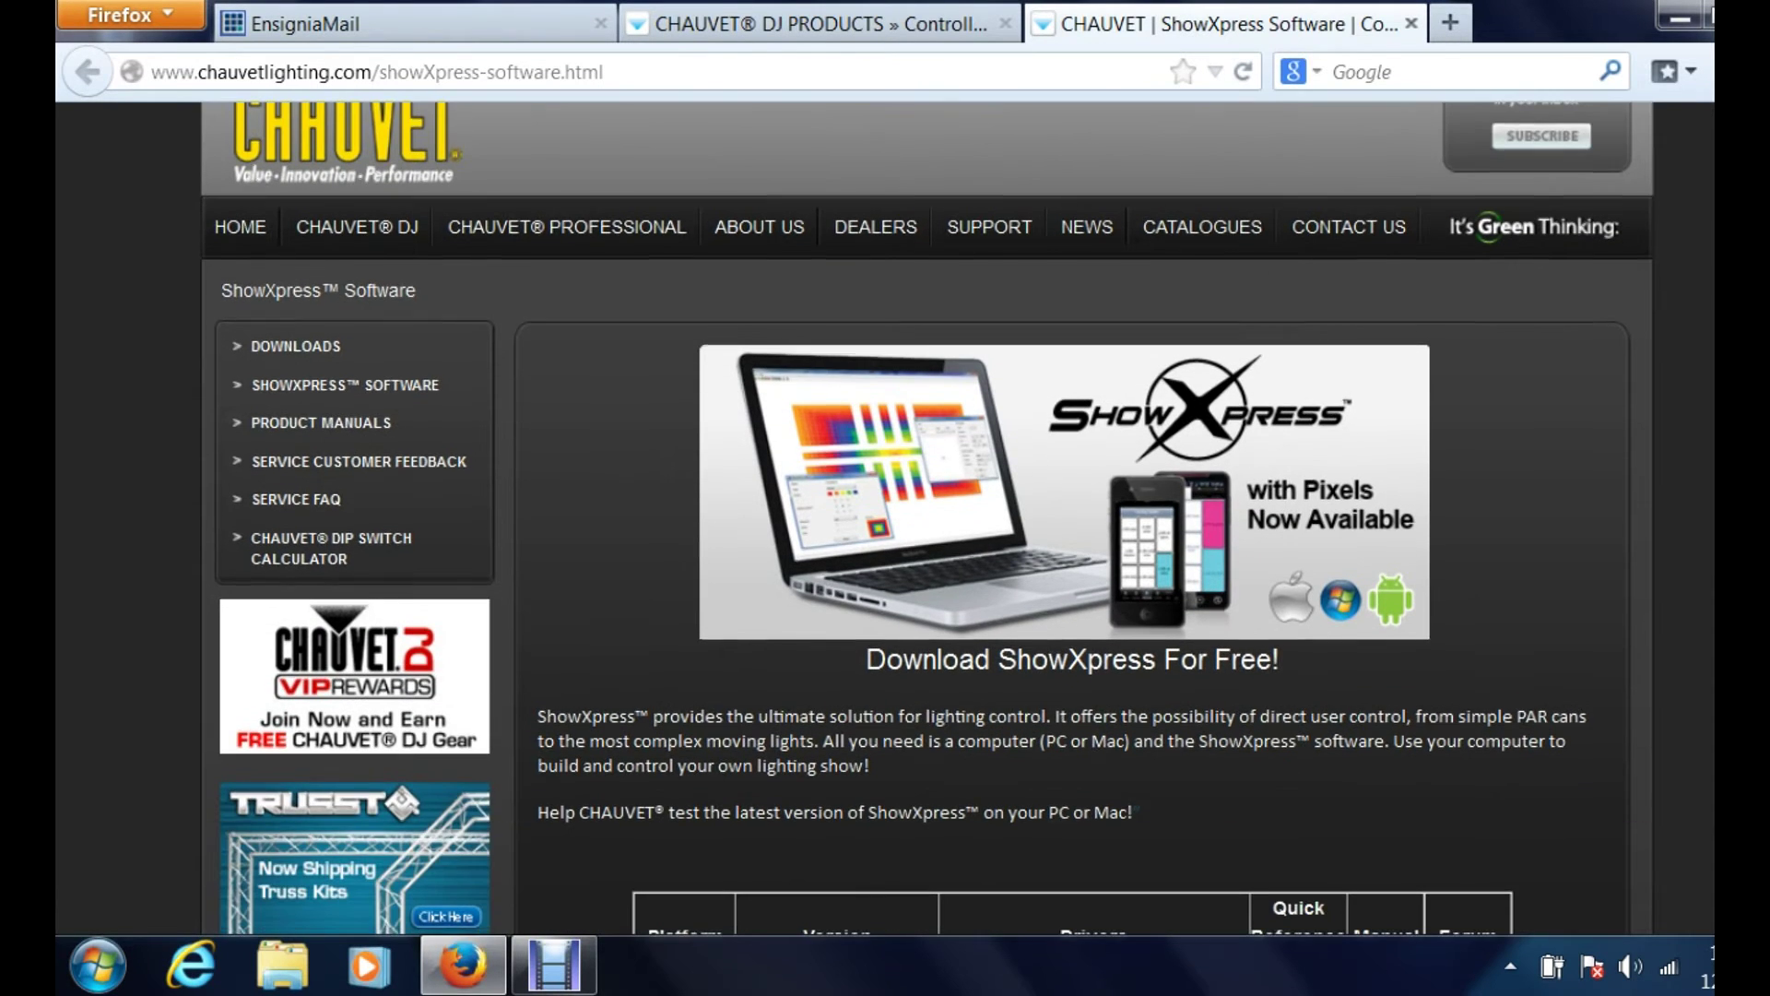
scroll(926, 521, "down", 5)
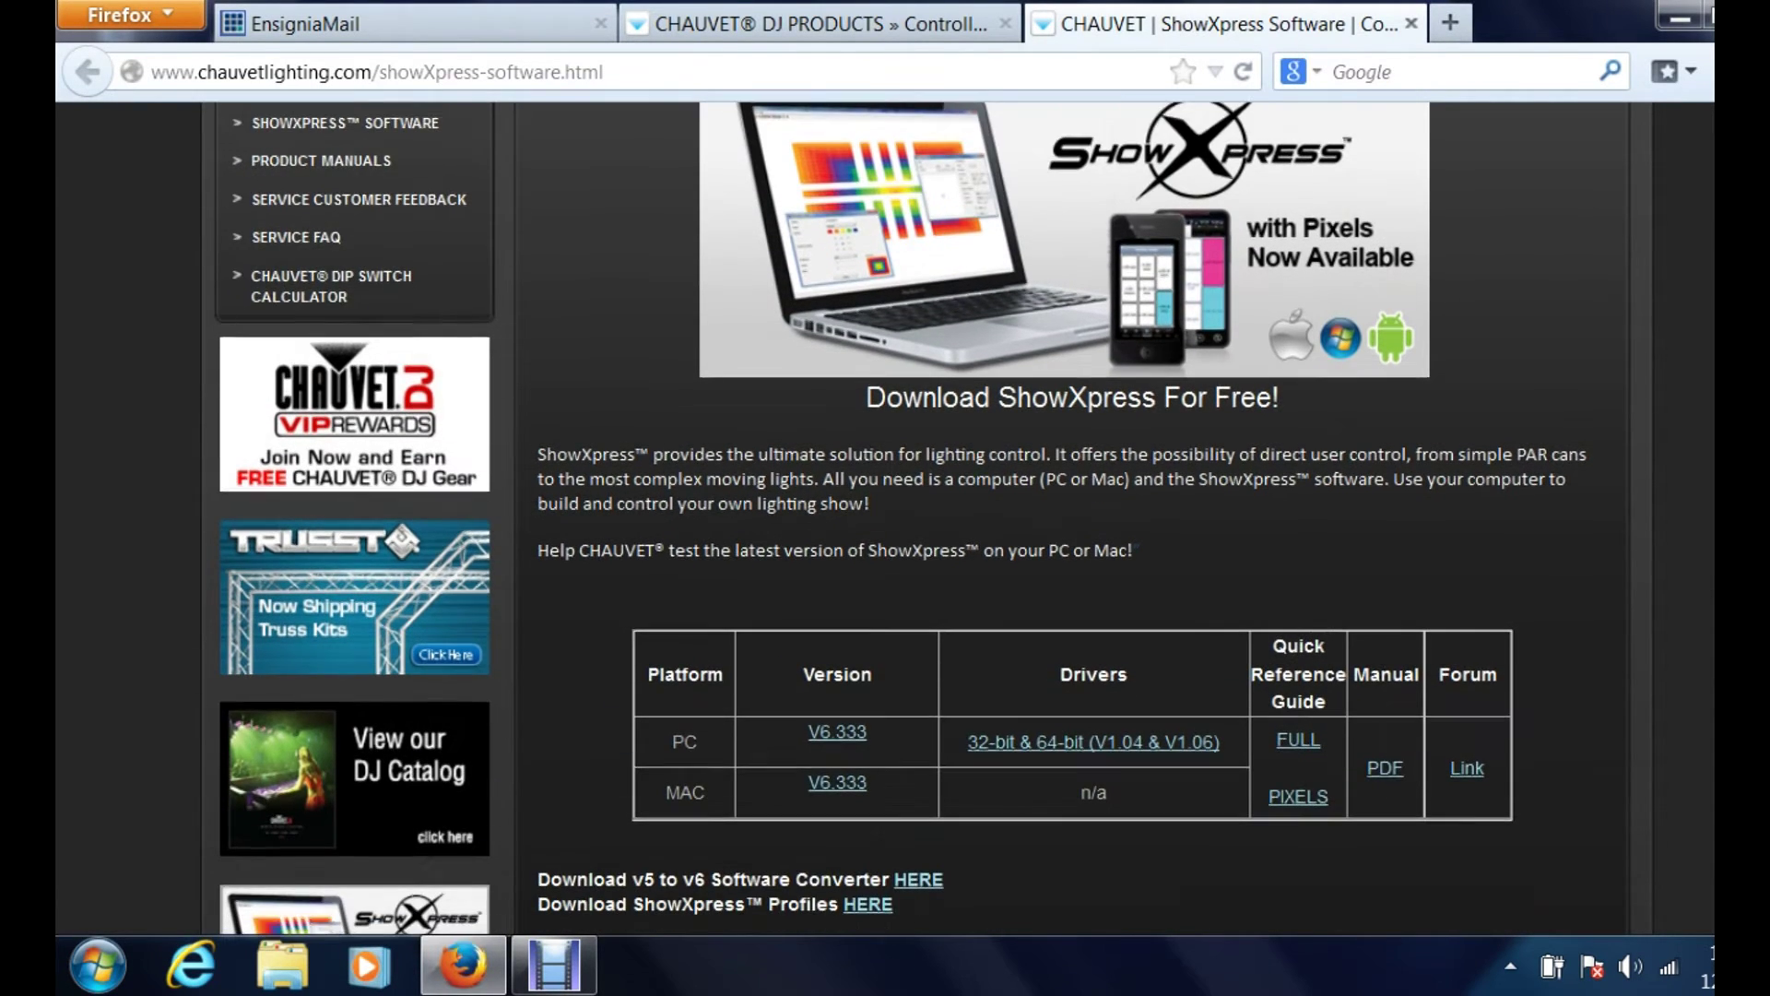
scroll(926, 521, "down", 1)
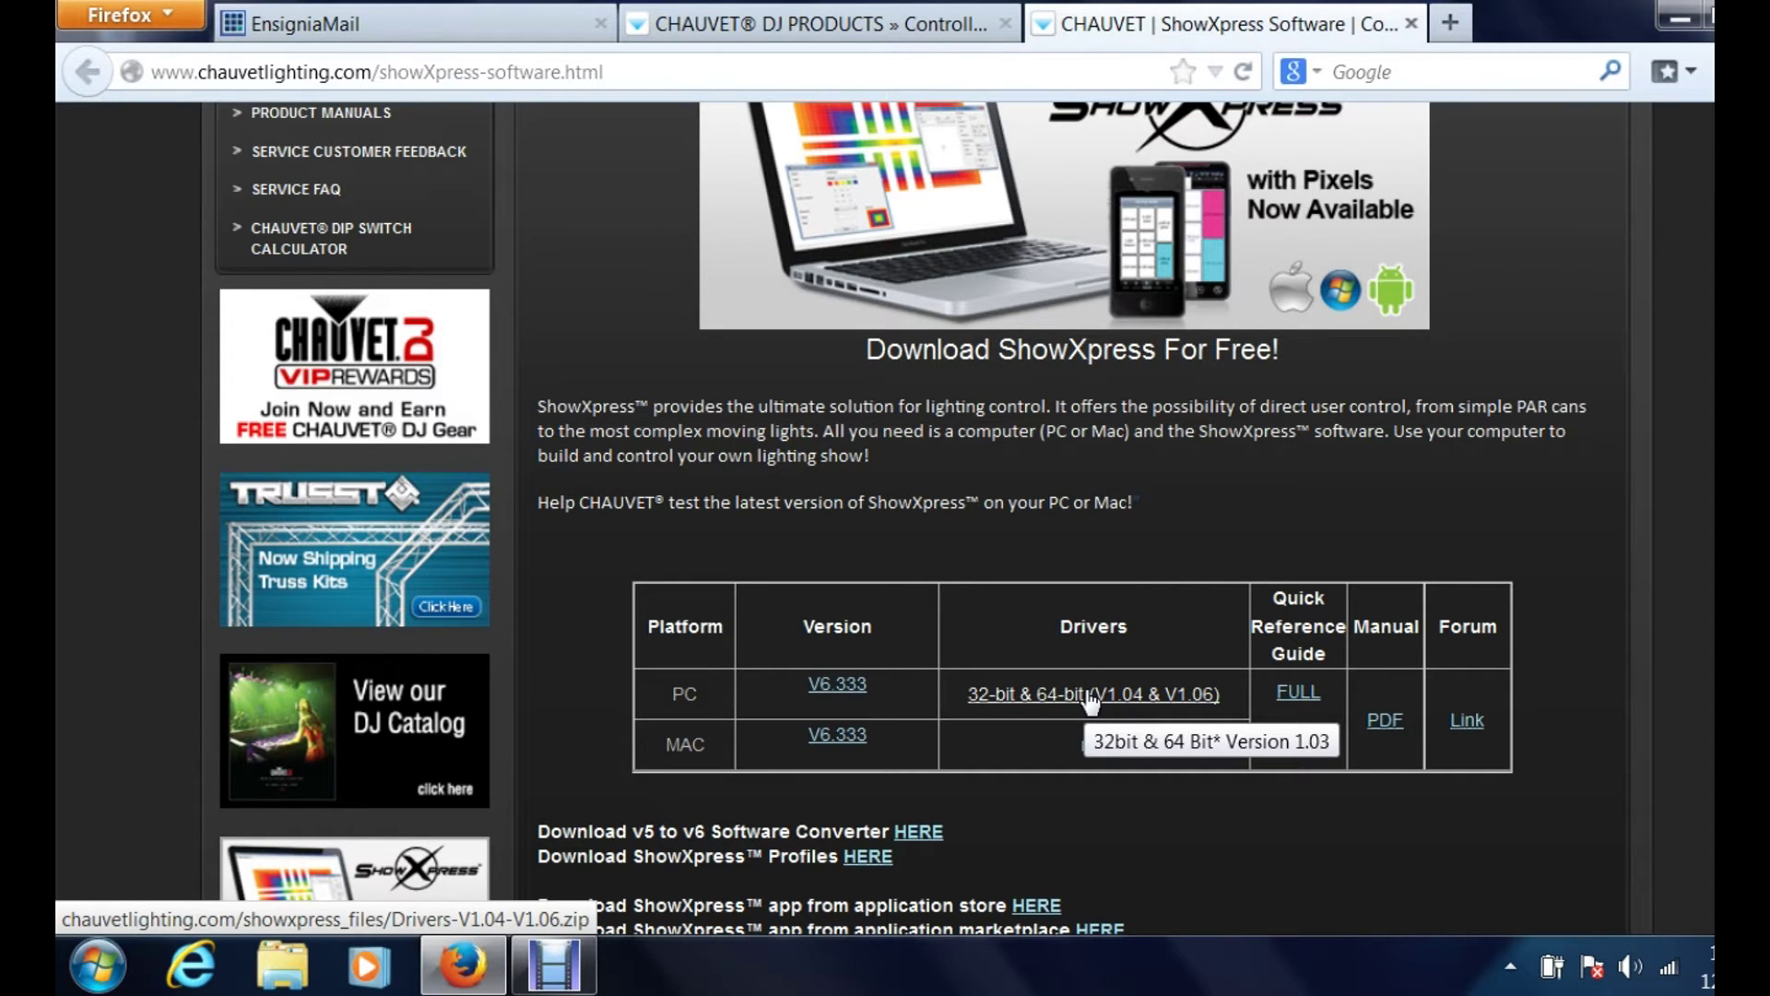
Step: Save ShowXpress_Win_6333.zip (27.7 MB) for PC and open it from Firefox's downloads list
left_click(833, 693)
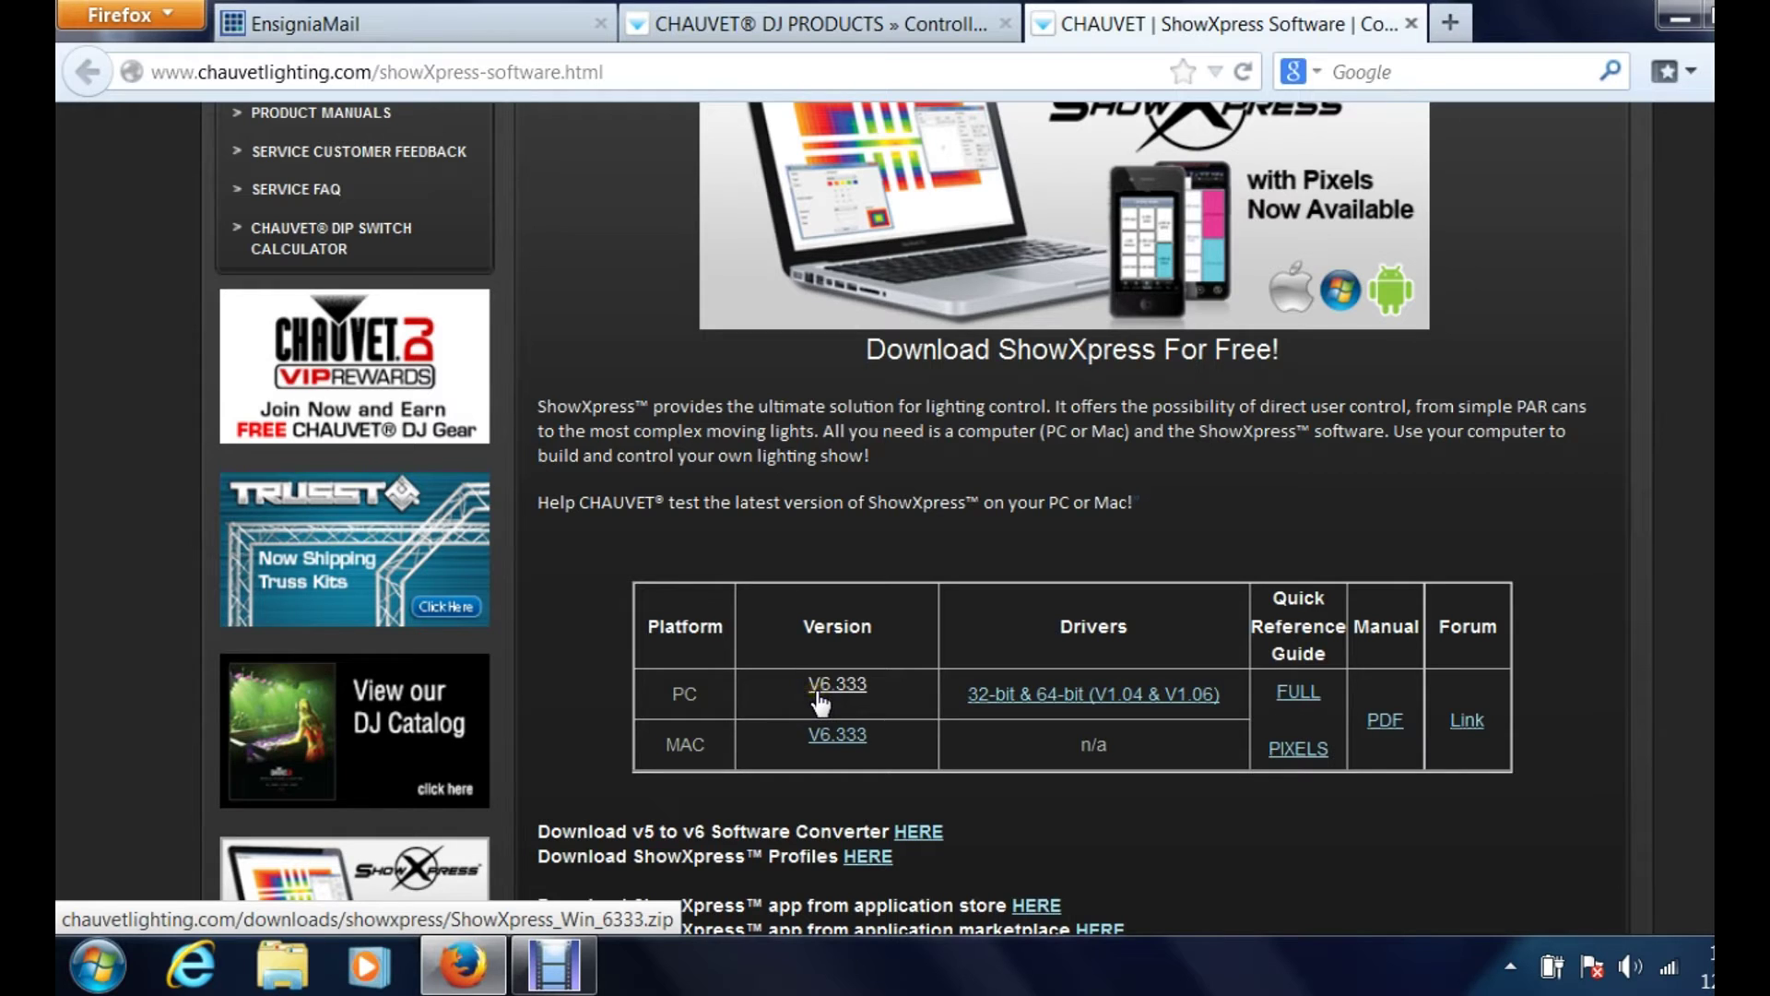
left_click(820, 703)
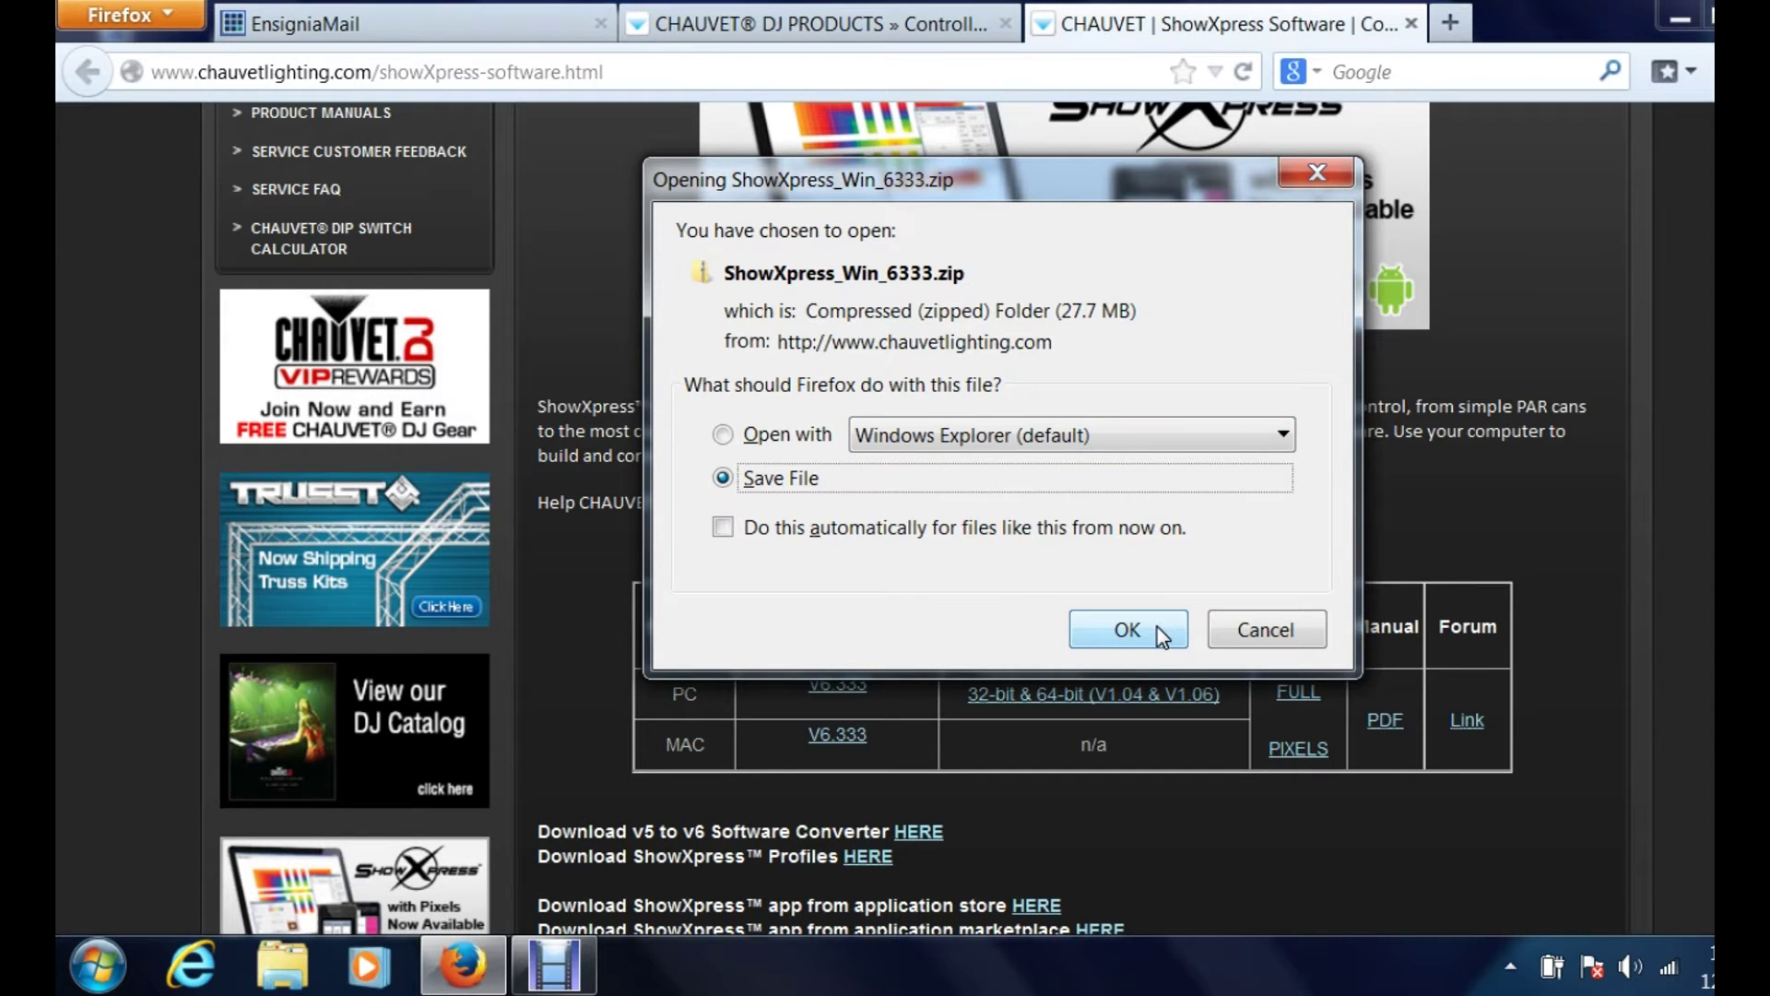
left_click(1128, 630)
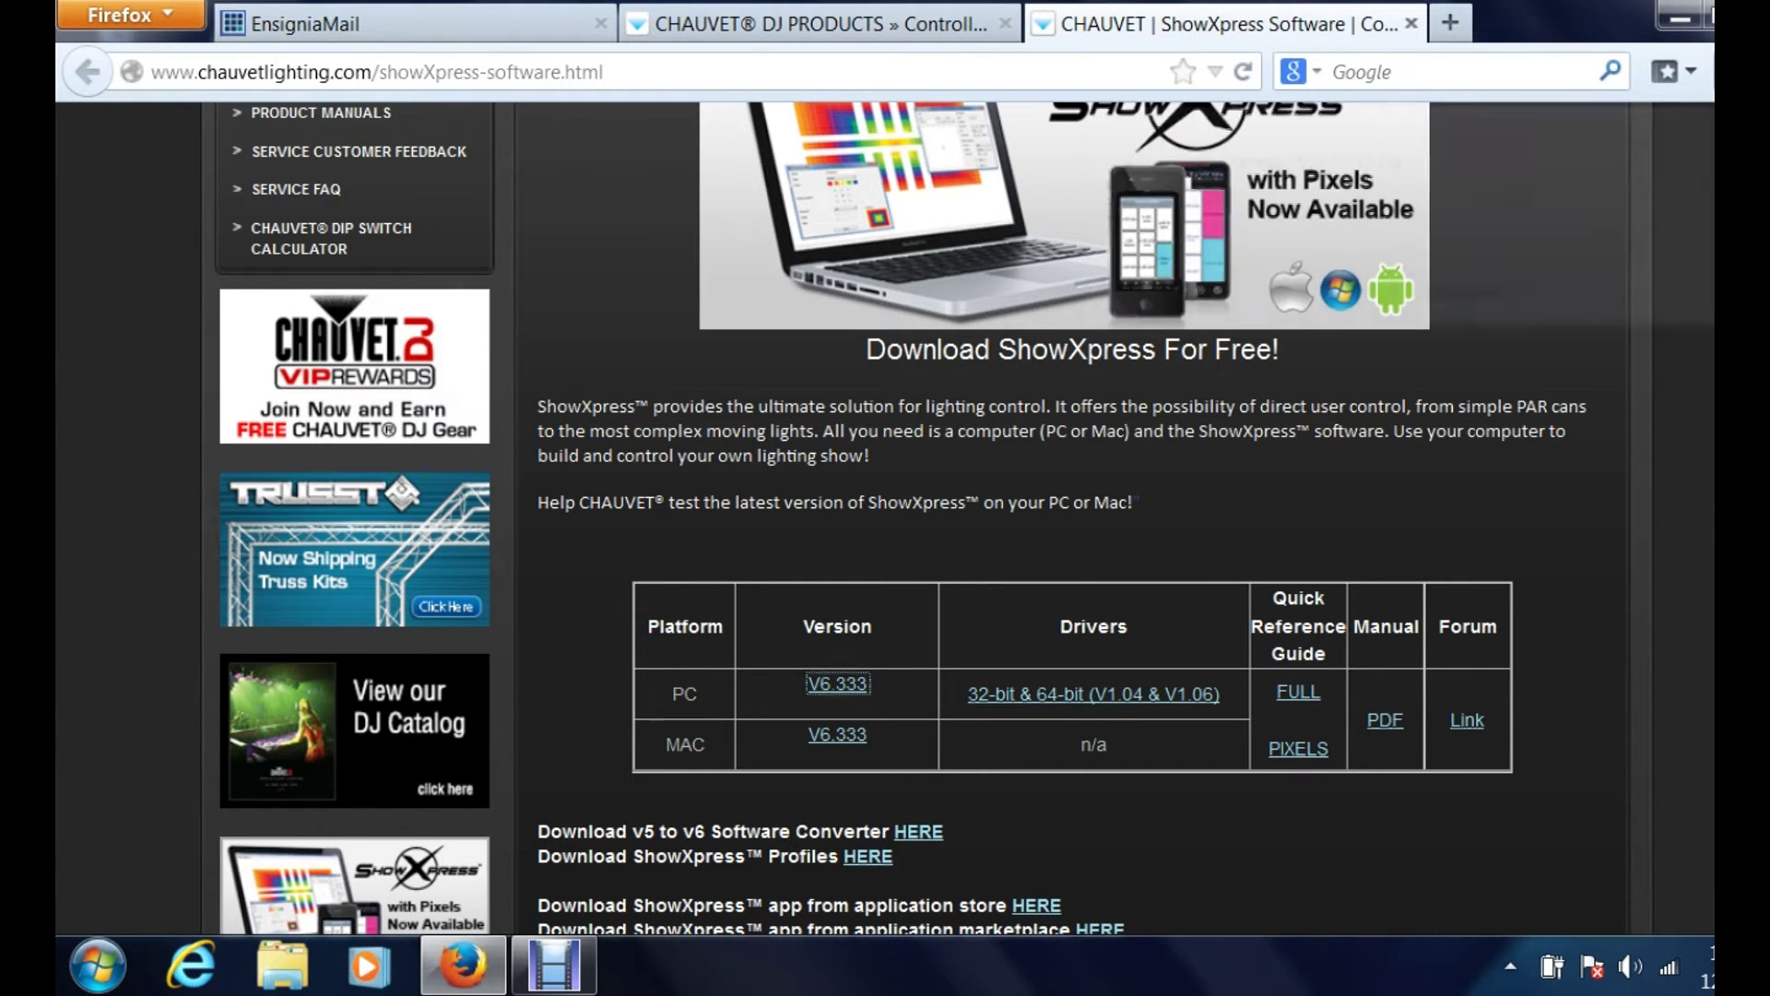
left_click(1729, 72)
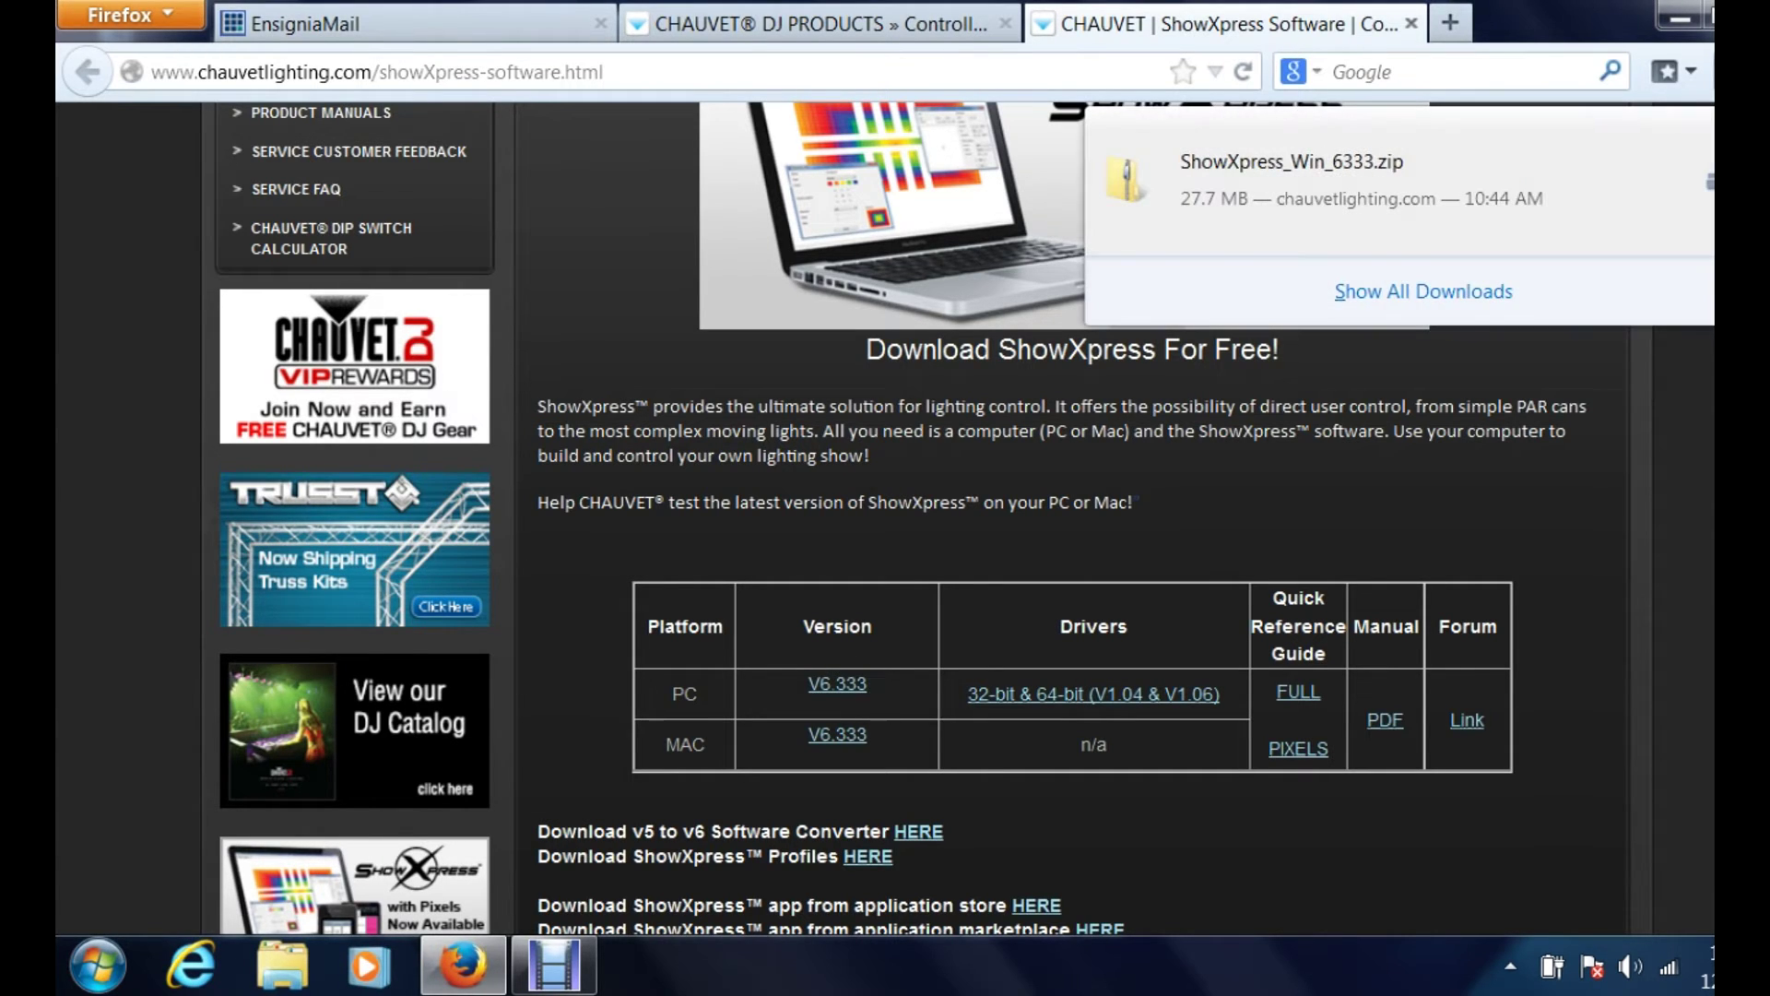
left_click(1301, 180)
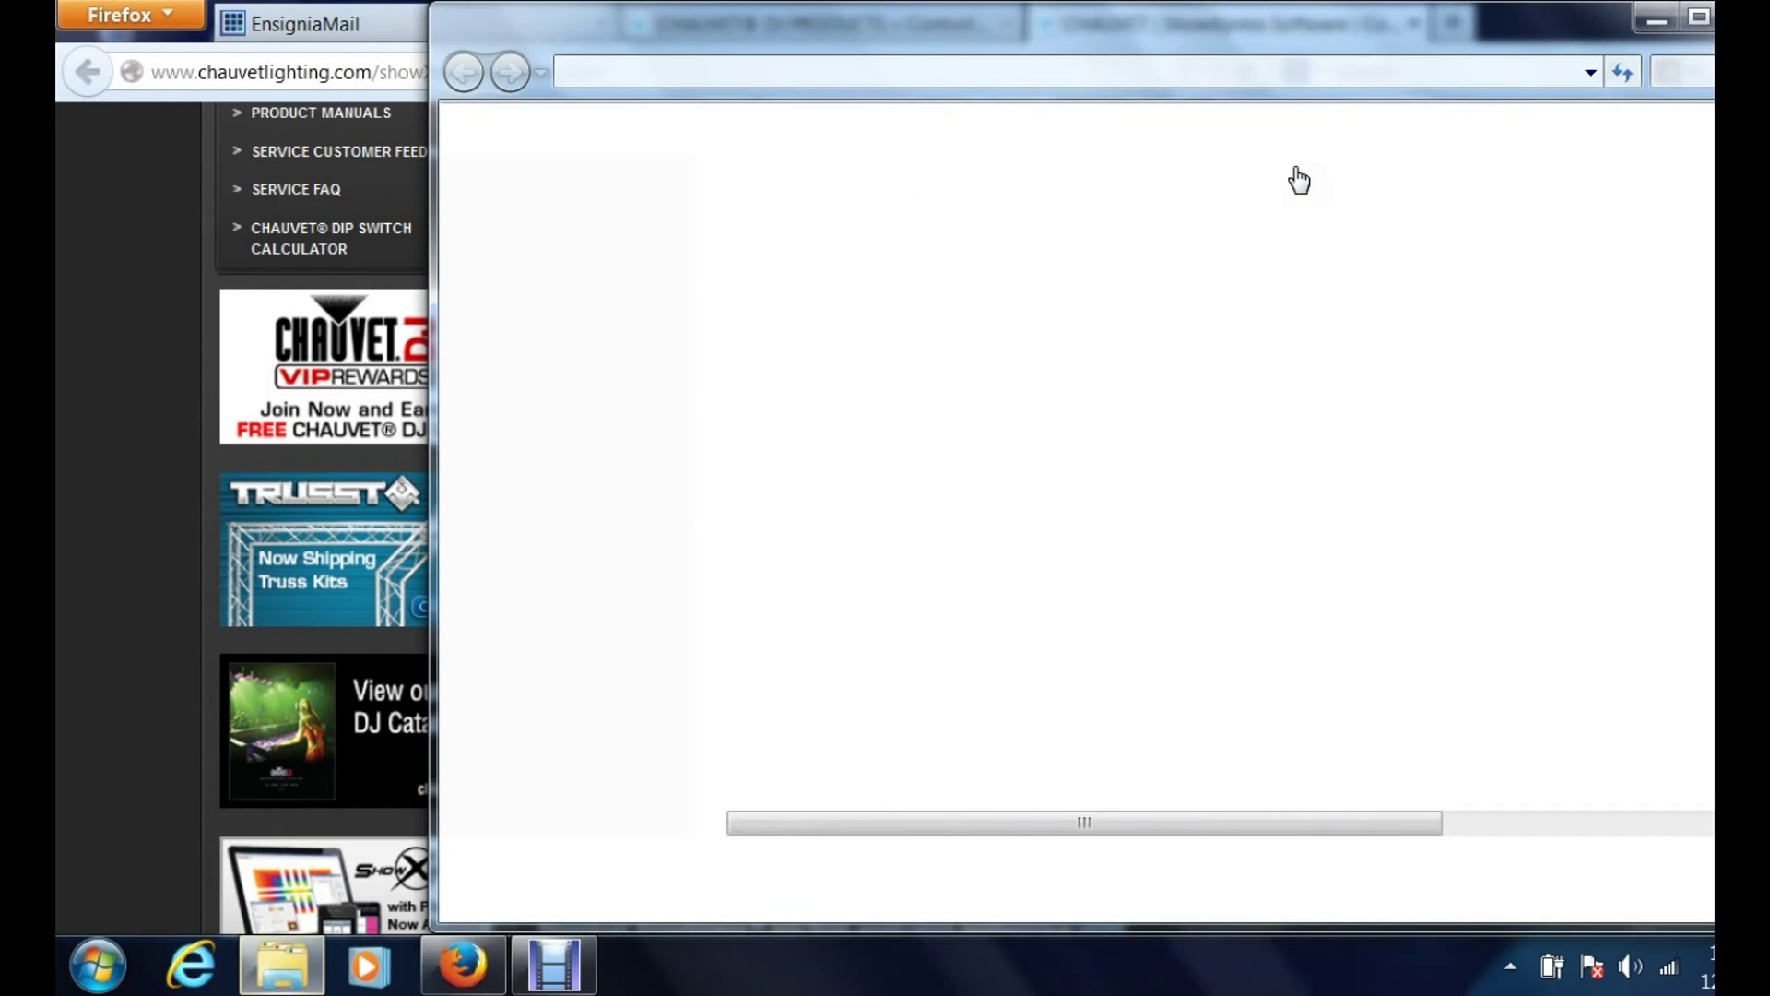
Step: Copy the ShowXpress_V6333_Win installer from the zip onto the desktop and arrange the installer icons
left_click_drag(1572, 36, 1498, 86)
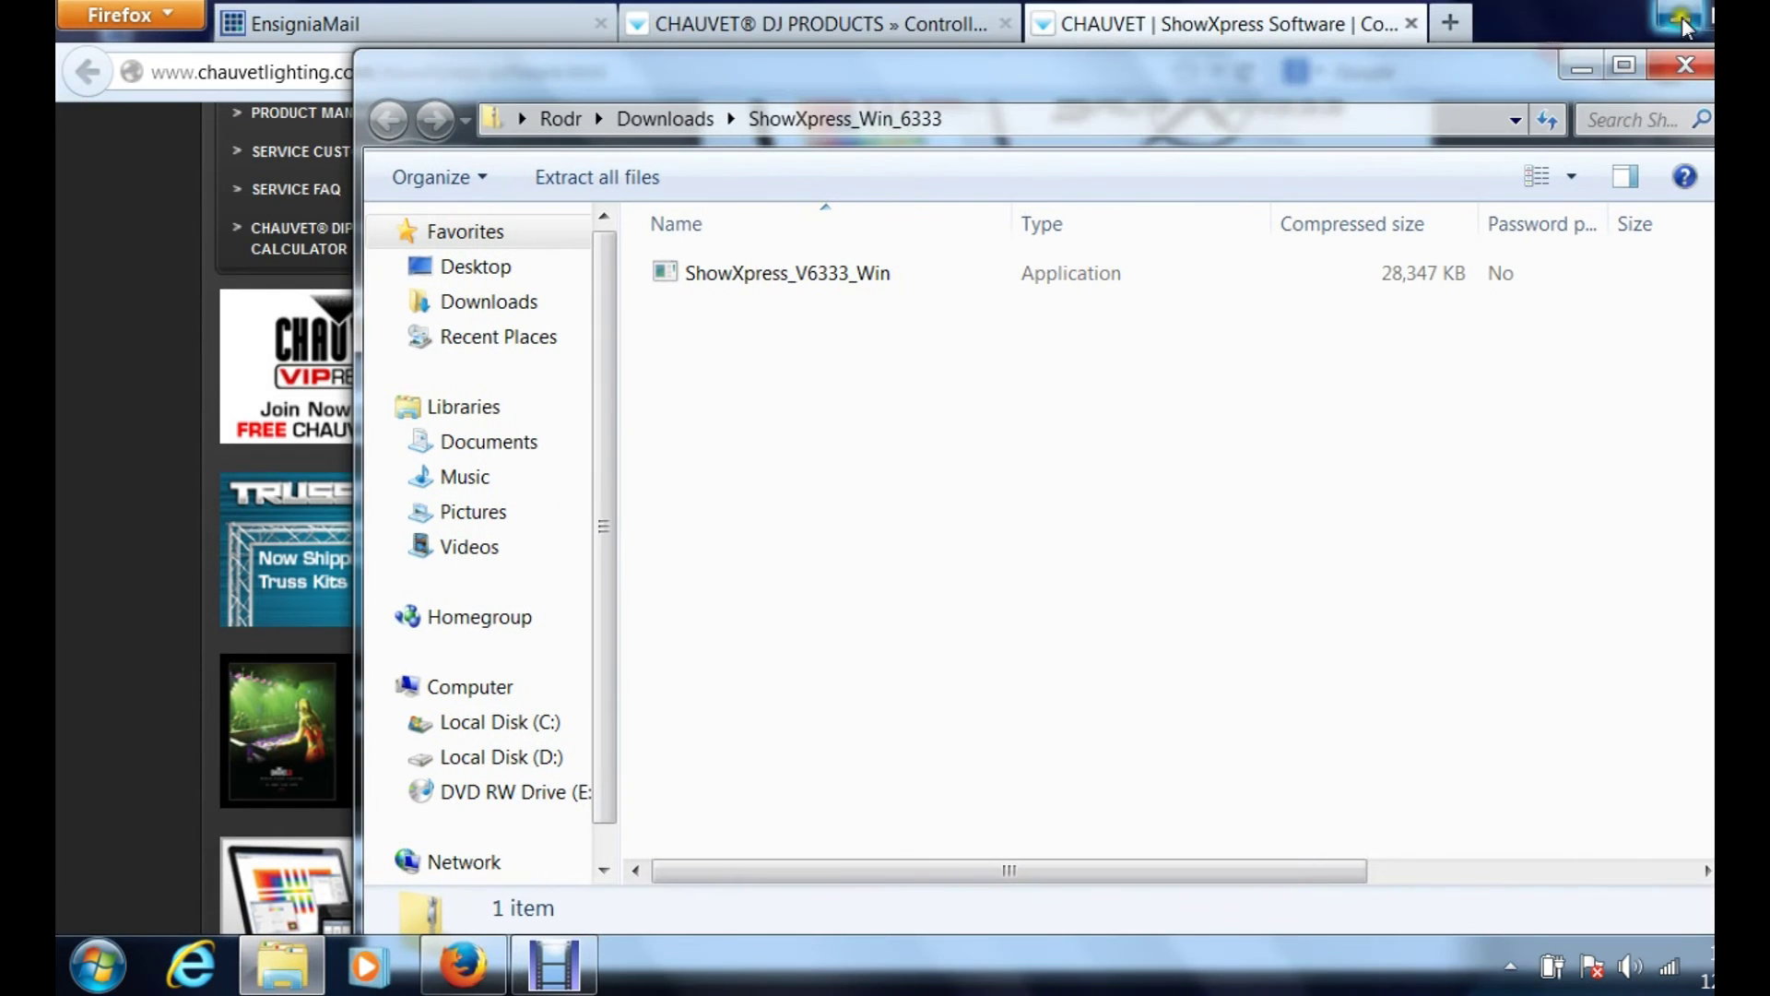
left_click(1680, 19)
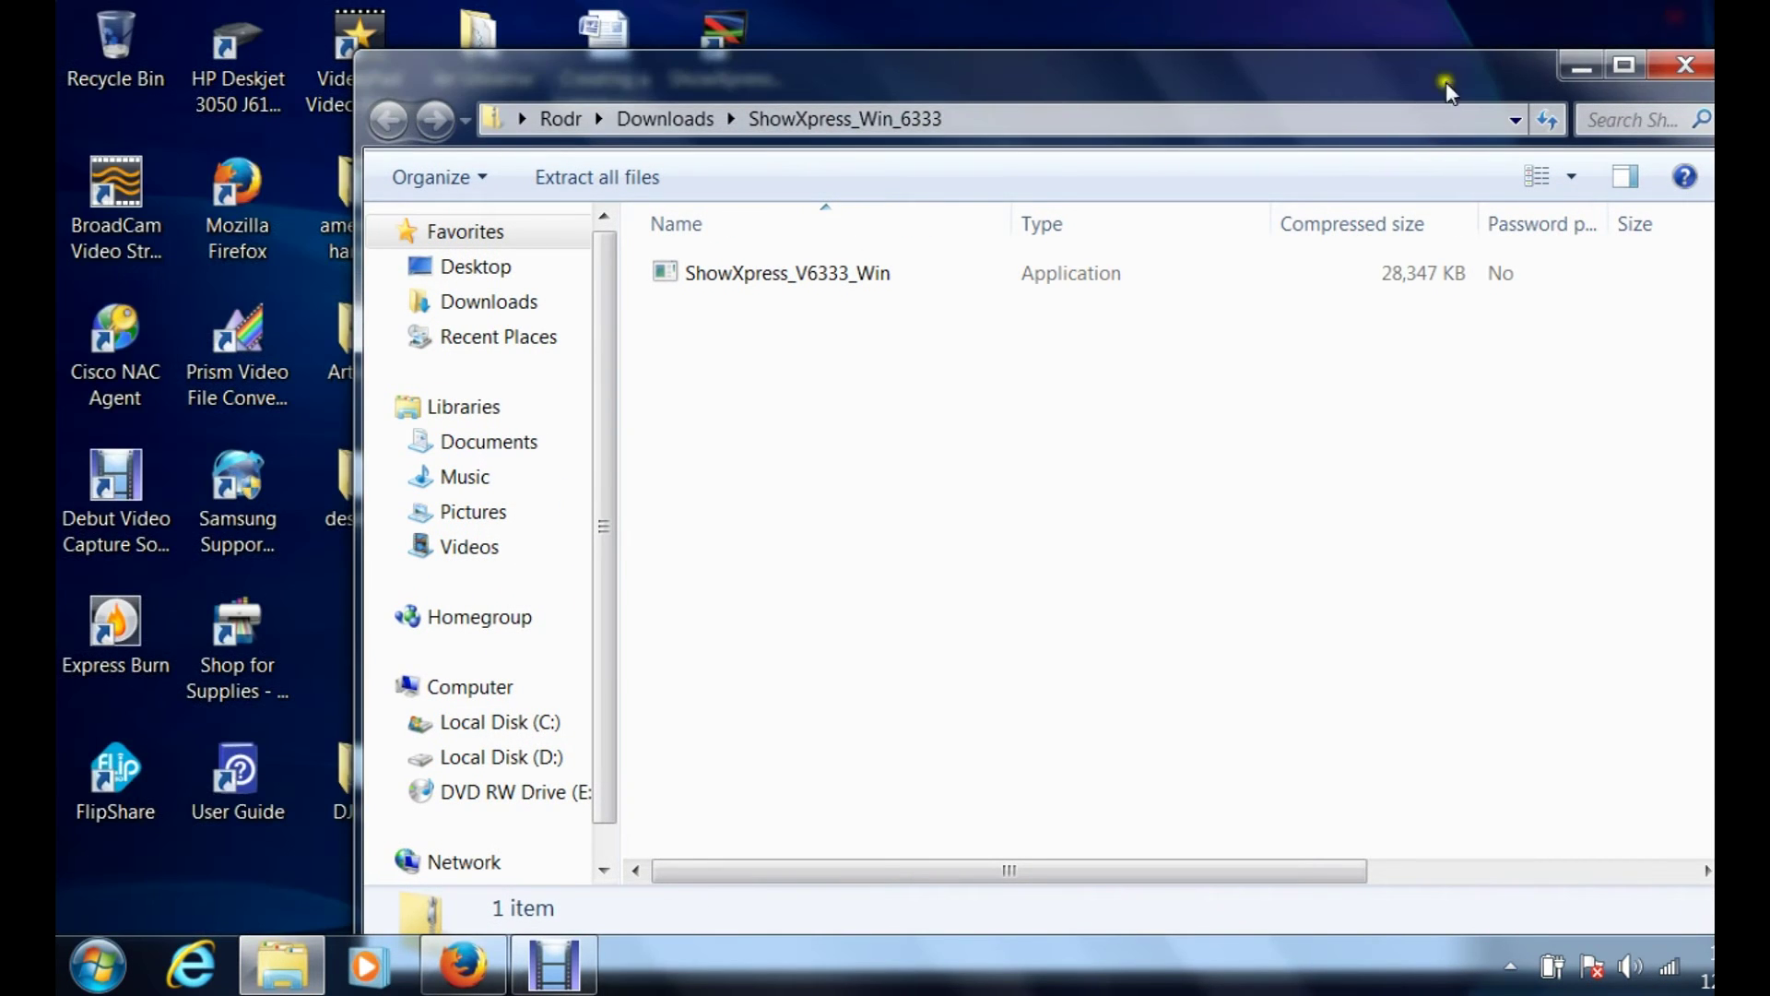
left_click(705, 277)
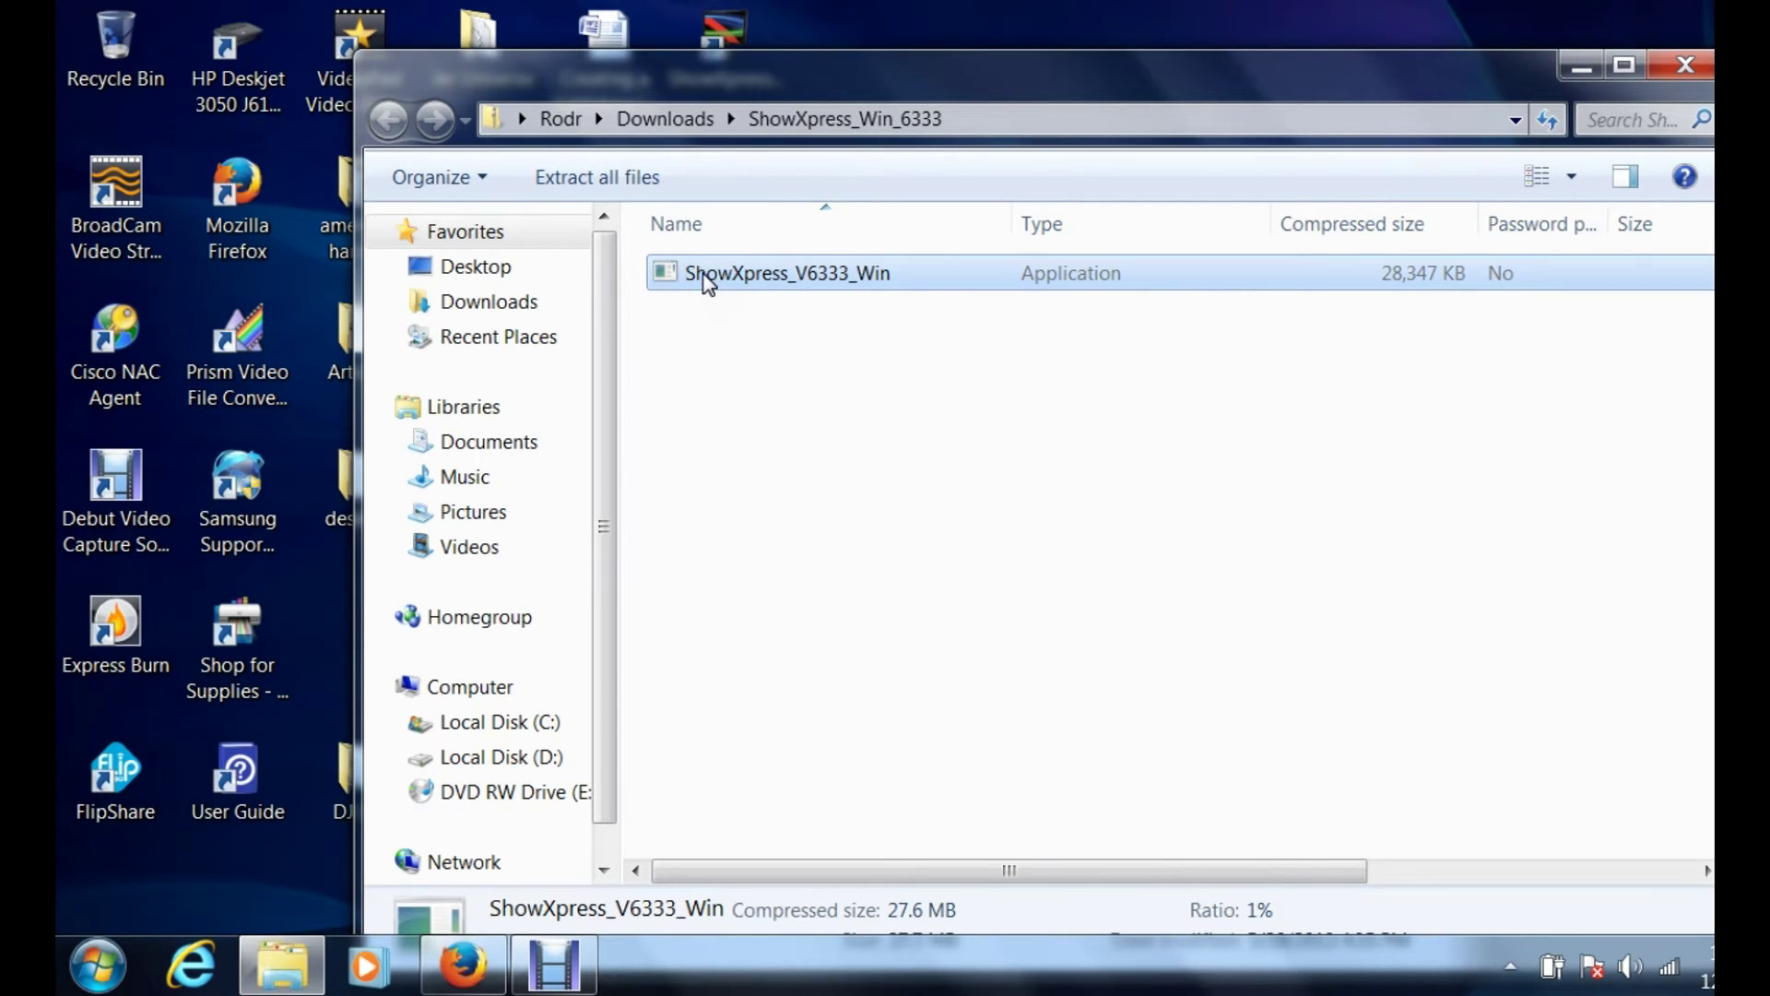
left_click_drag(628, 82, 1083, 134)
left_click_drag(1217, 330, 722, 362)
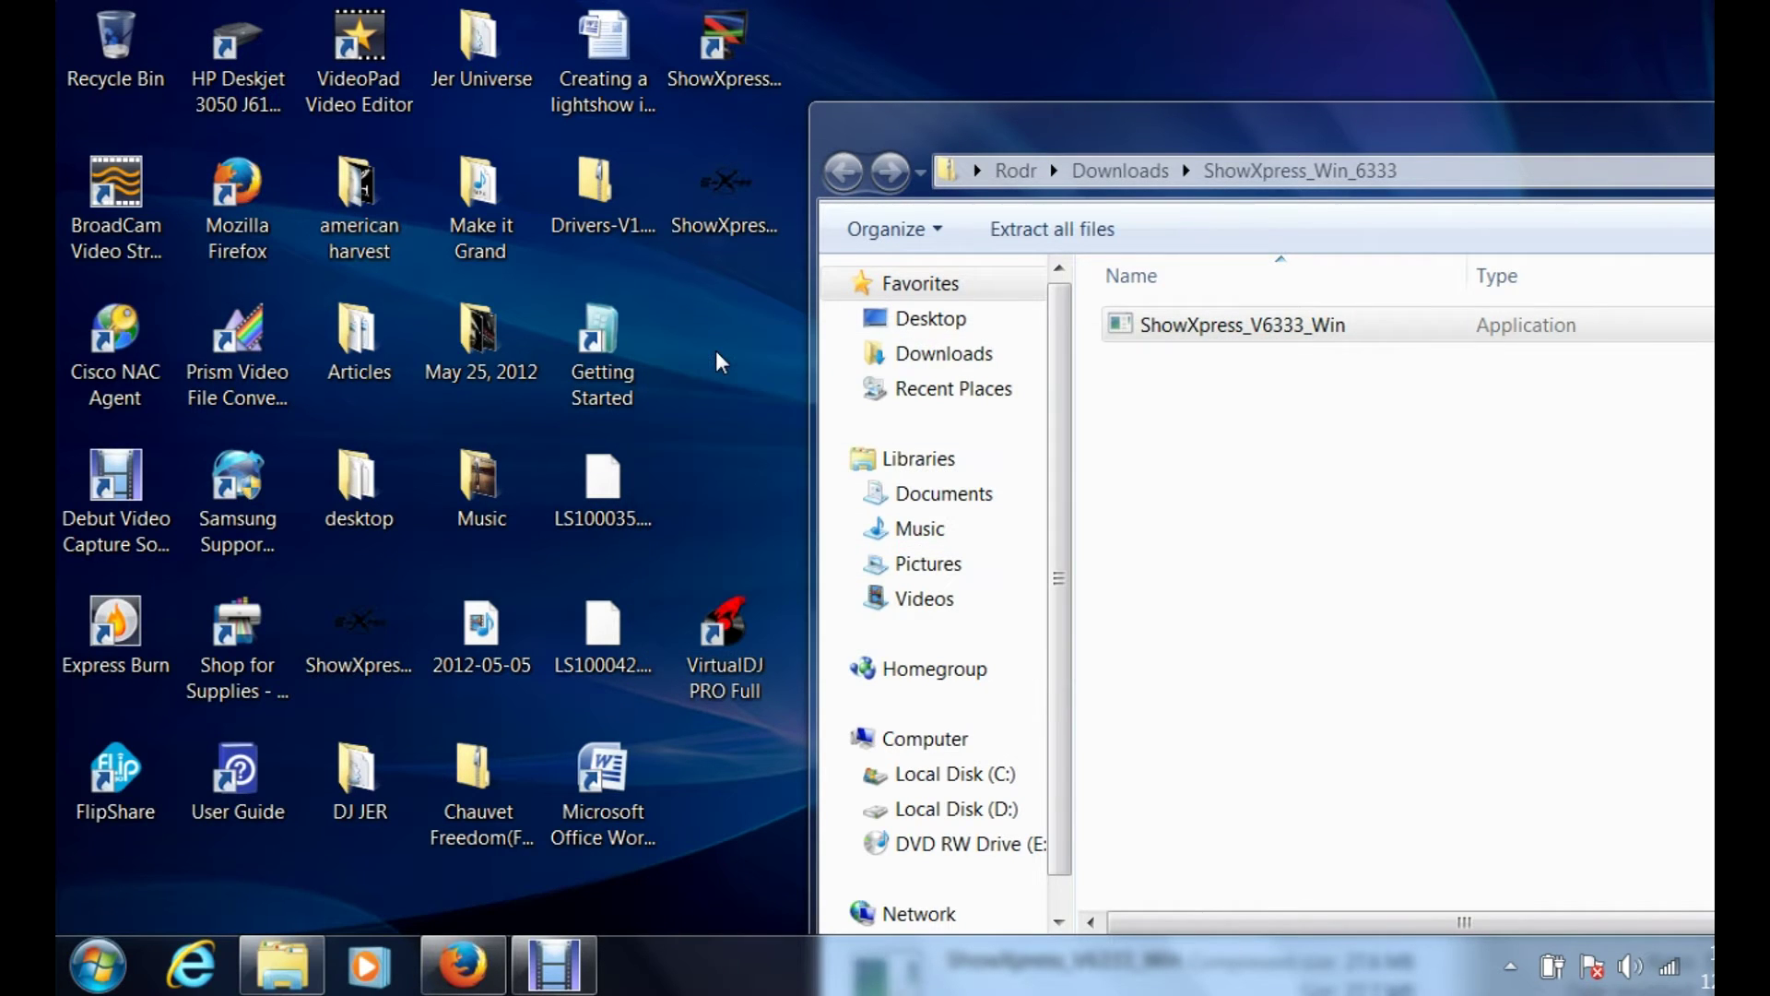
left_click(359, 631)
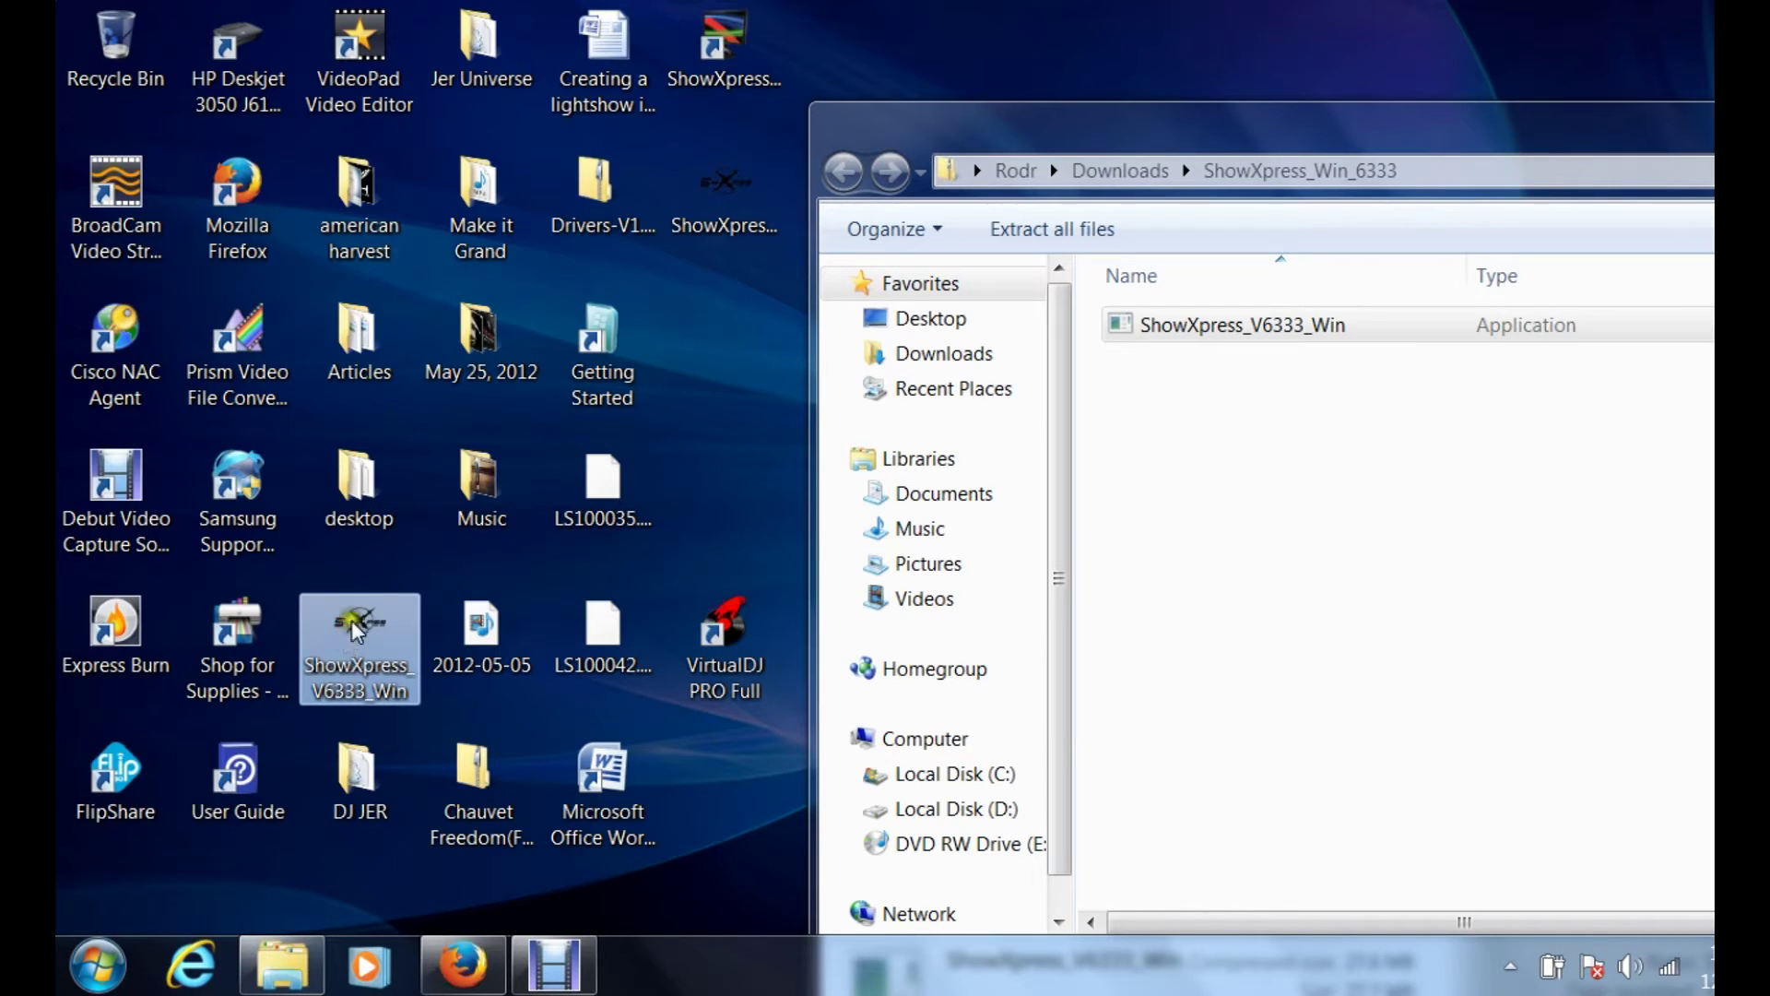
left_click(744, 183)
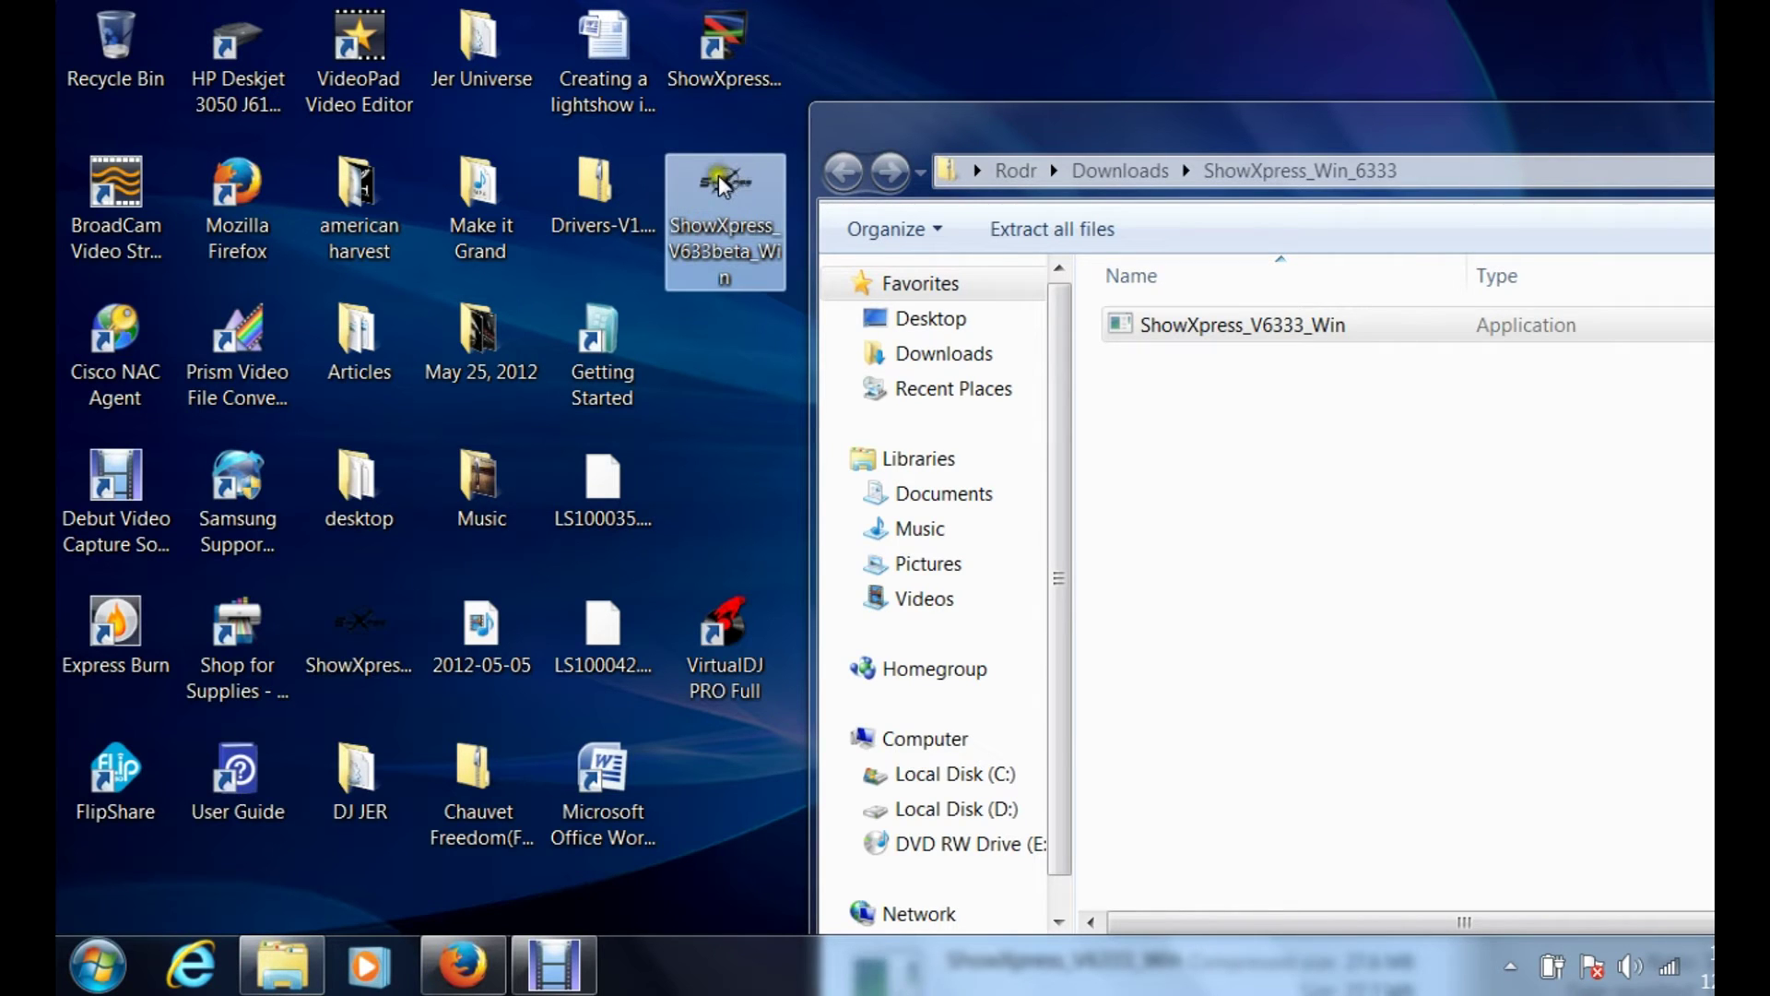
left_click_drag(718, 175, 349, 623)
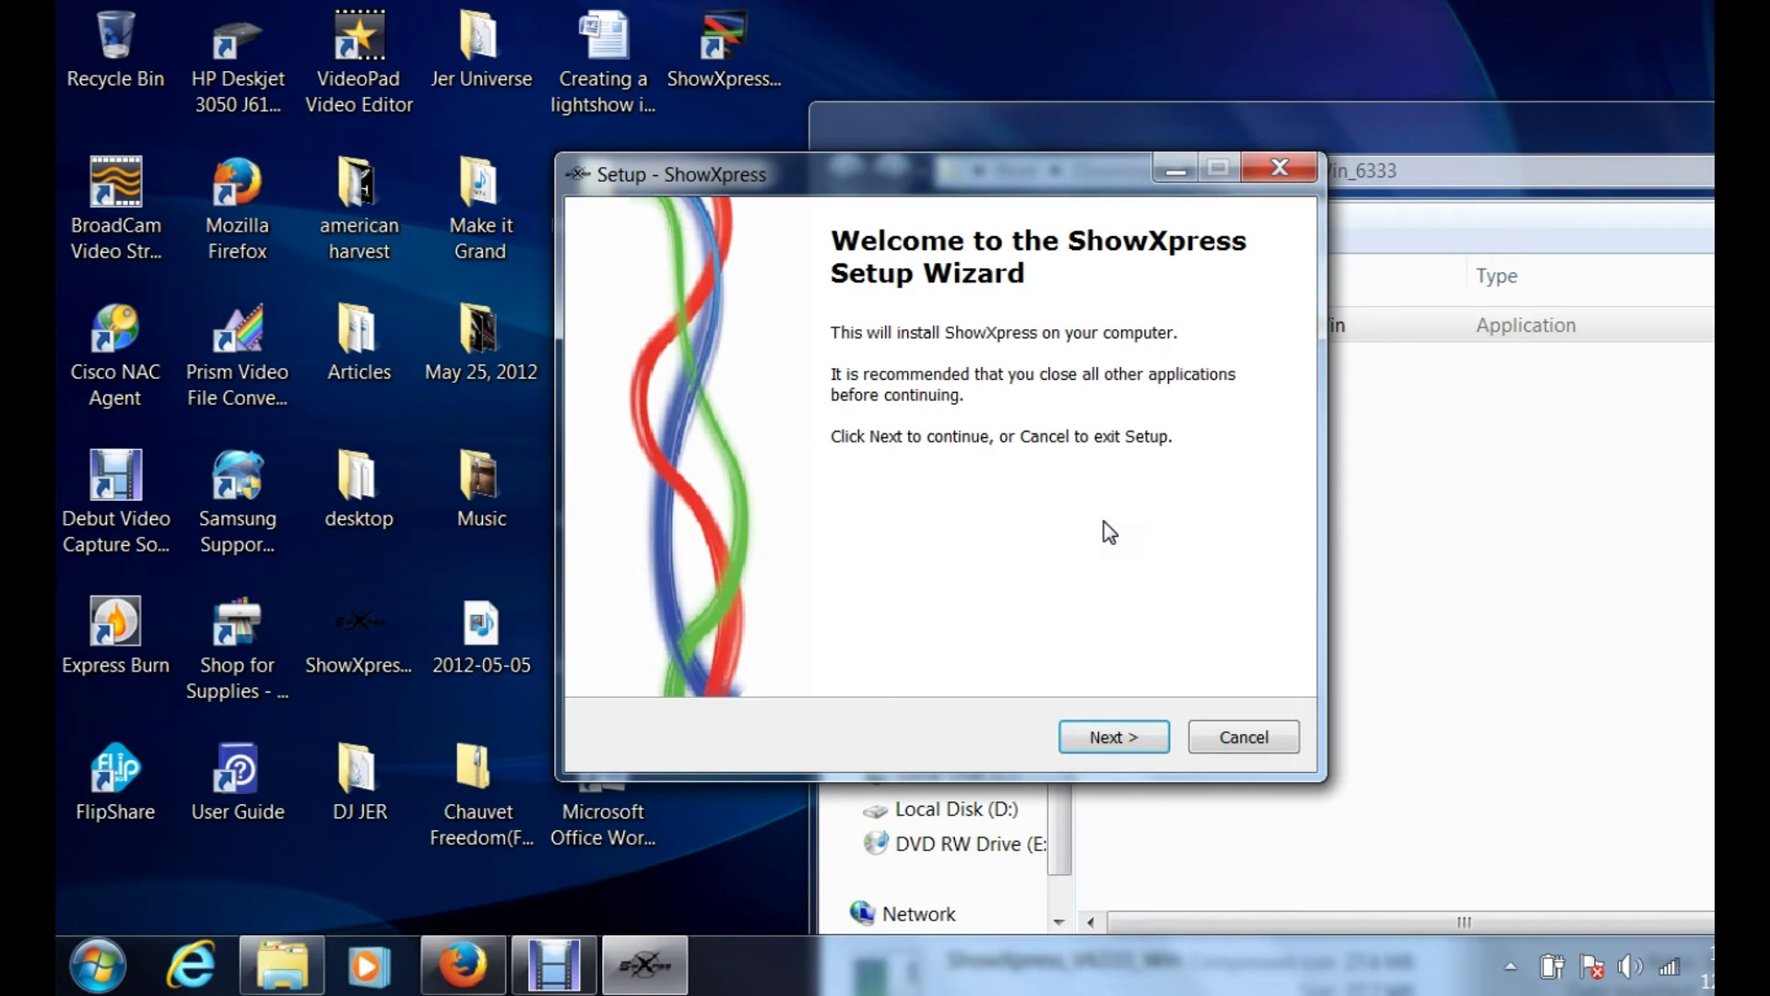
Step: Move past the welcome page and accept the ShowXpress licence agreement
left_click(1100, 741)
left_click(1115, 739)
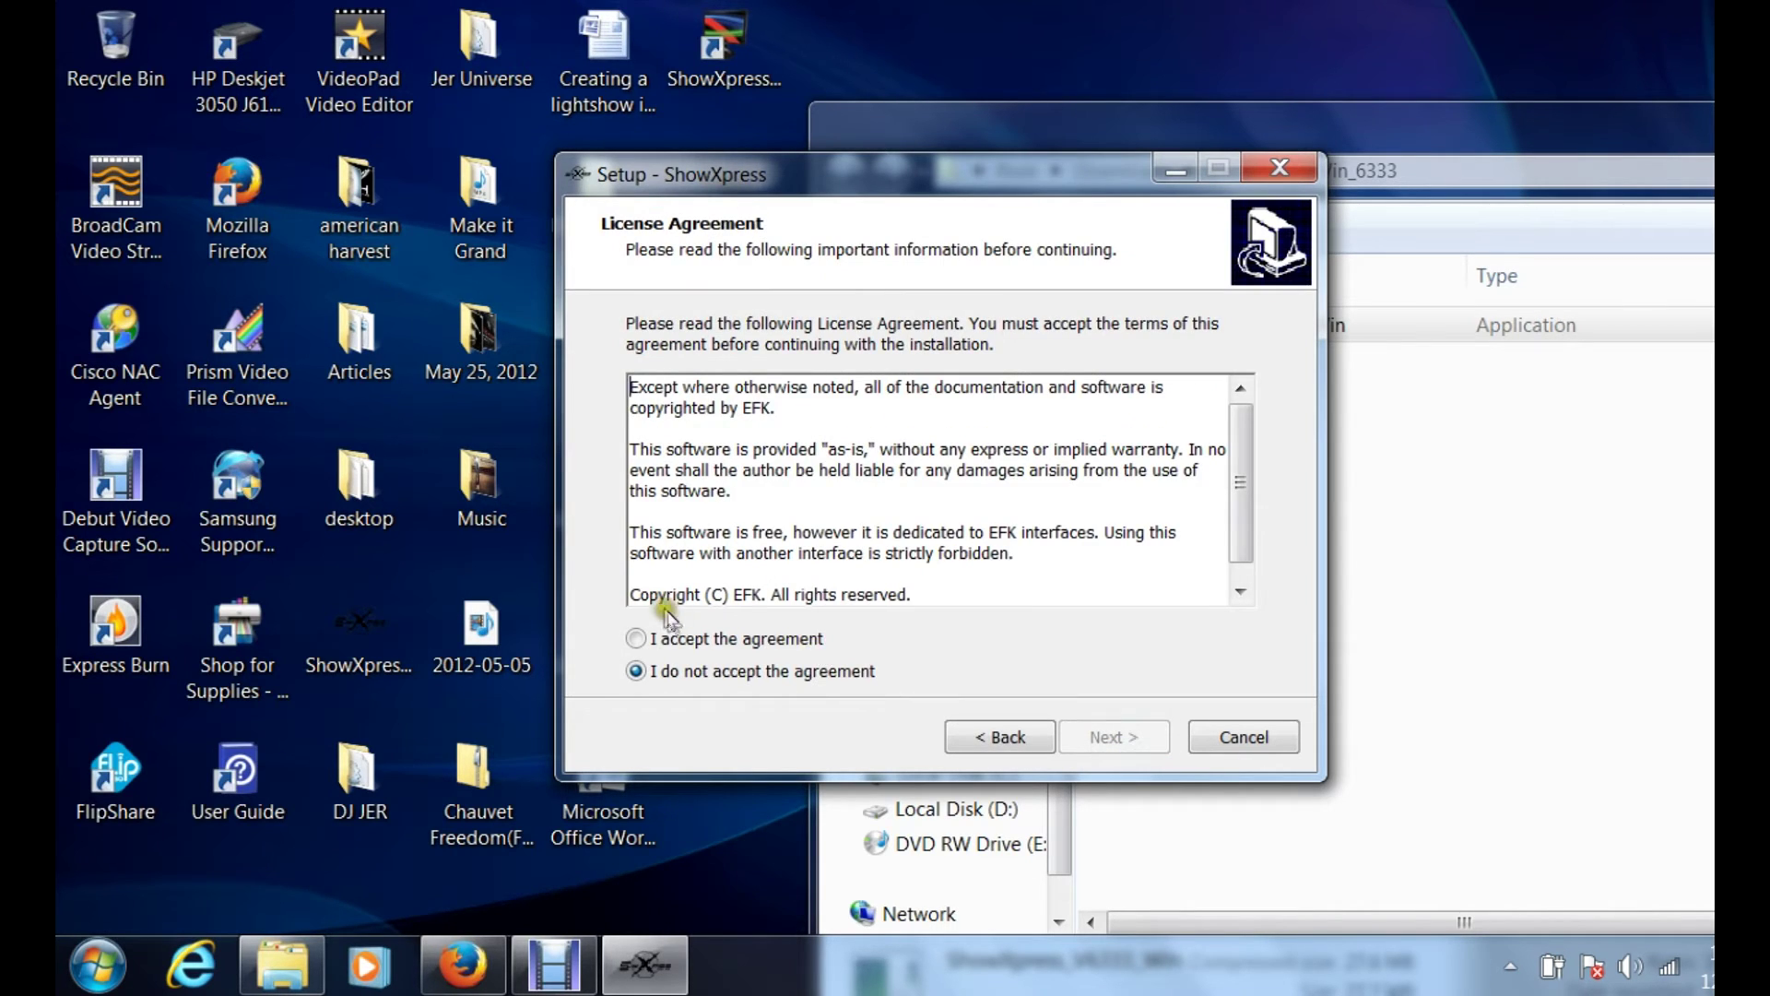
left_click(637, 639)
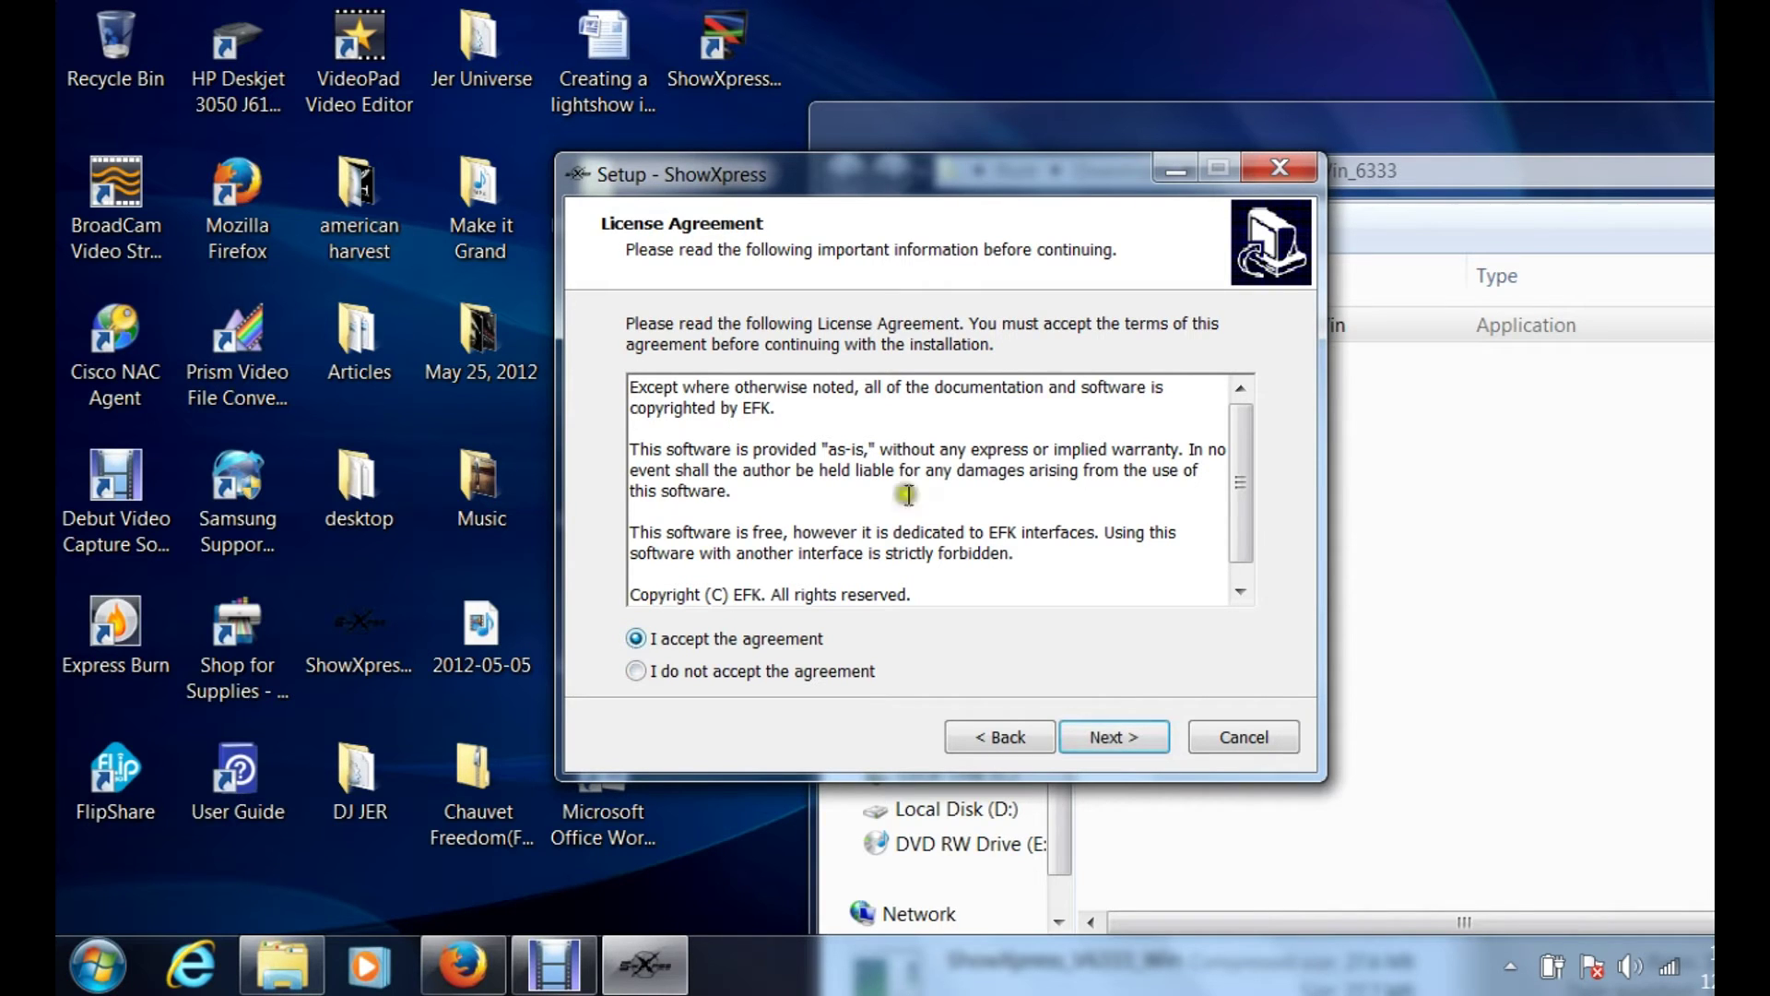
mouse_move(1242, 415)
left_mouse_down()
mouse_move(1241, 433)
mouse_move(1236, 399)
left_mouse_up()
left_click(1103, 745)
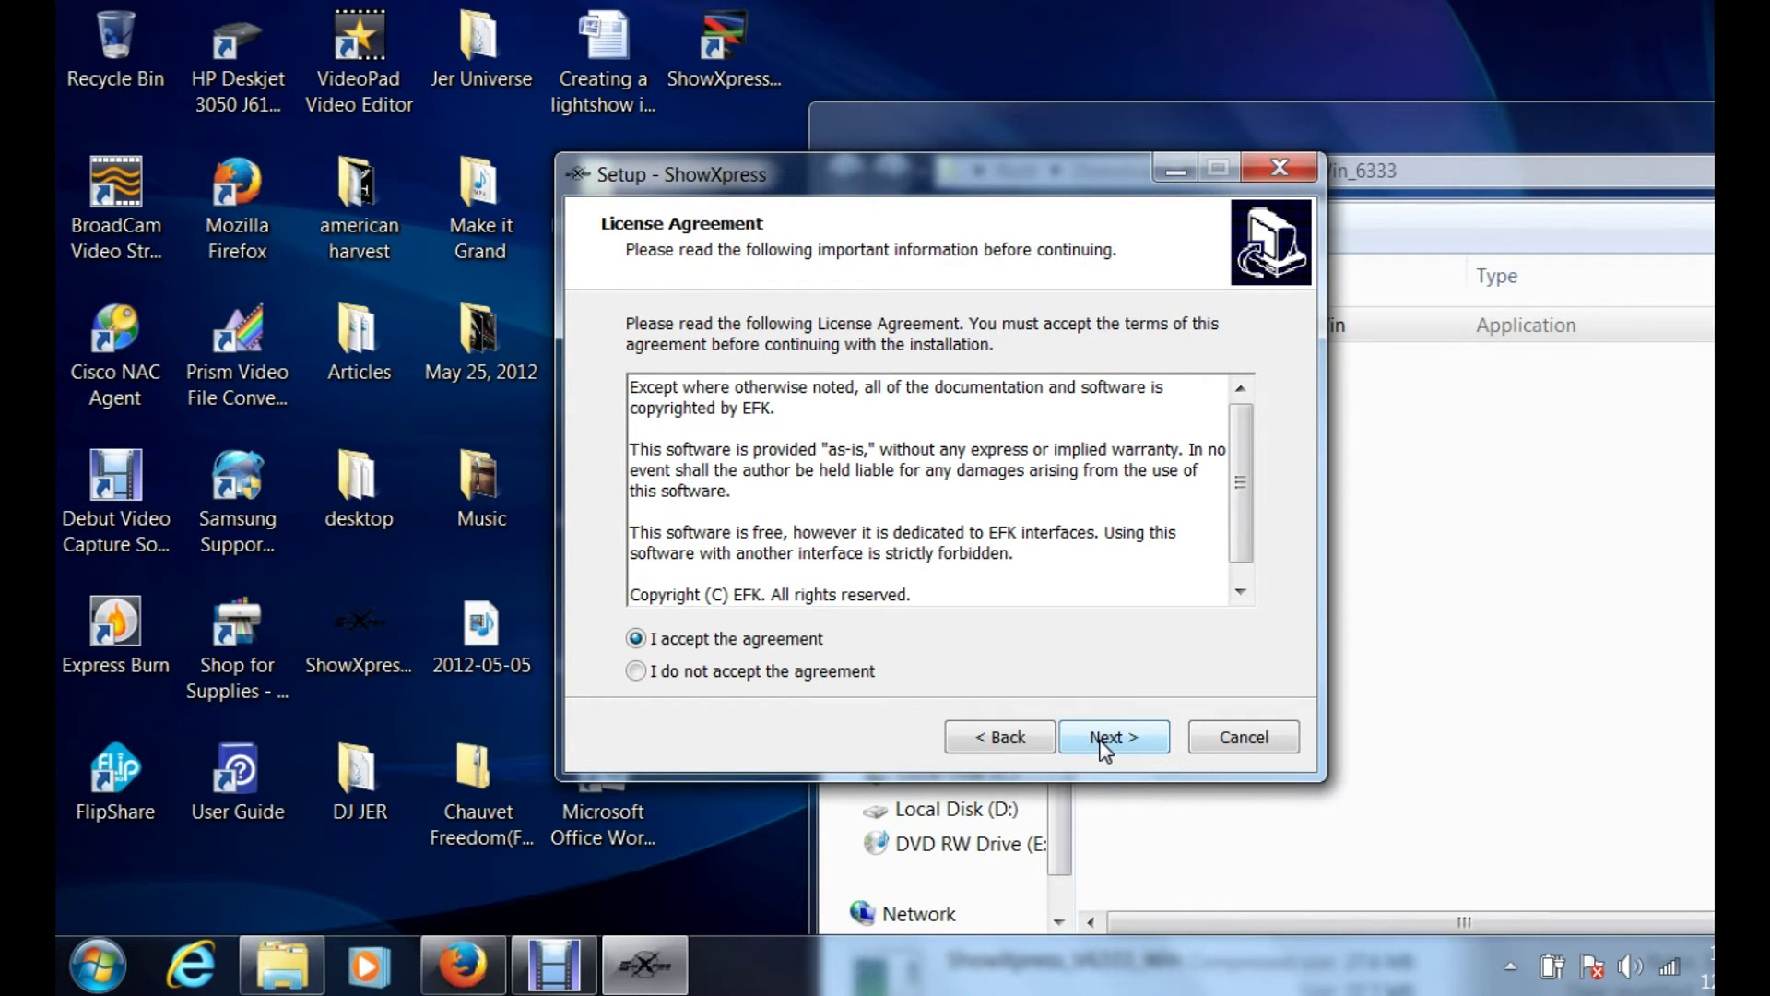
Step: Keep C:\Program Files (x86)\ShowXpress, the ShowXpress Start Menu folder and the desktop icon
left_click(1105, 743)
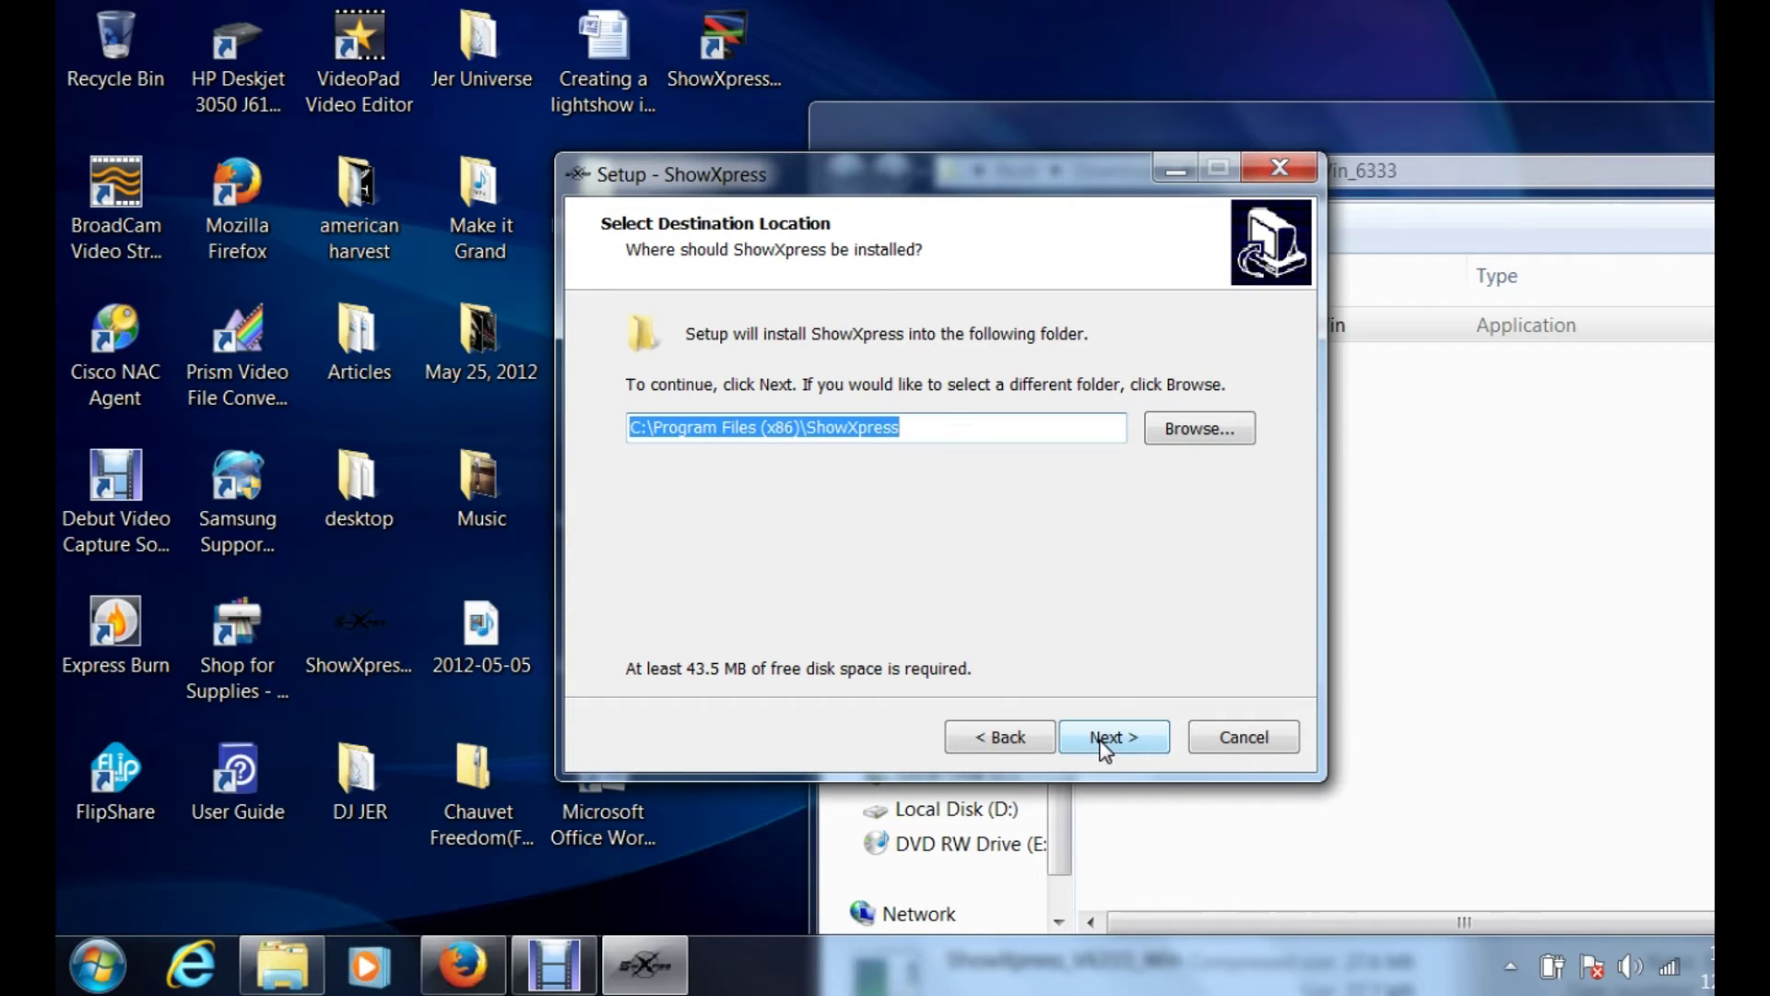
left_click(750, 424)
left_click(1116, 745)
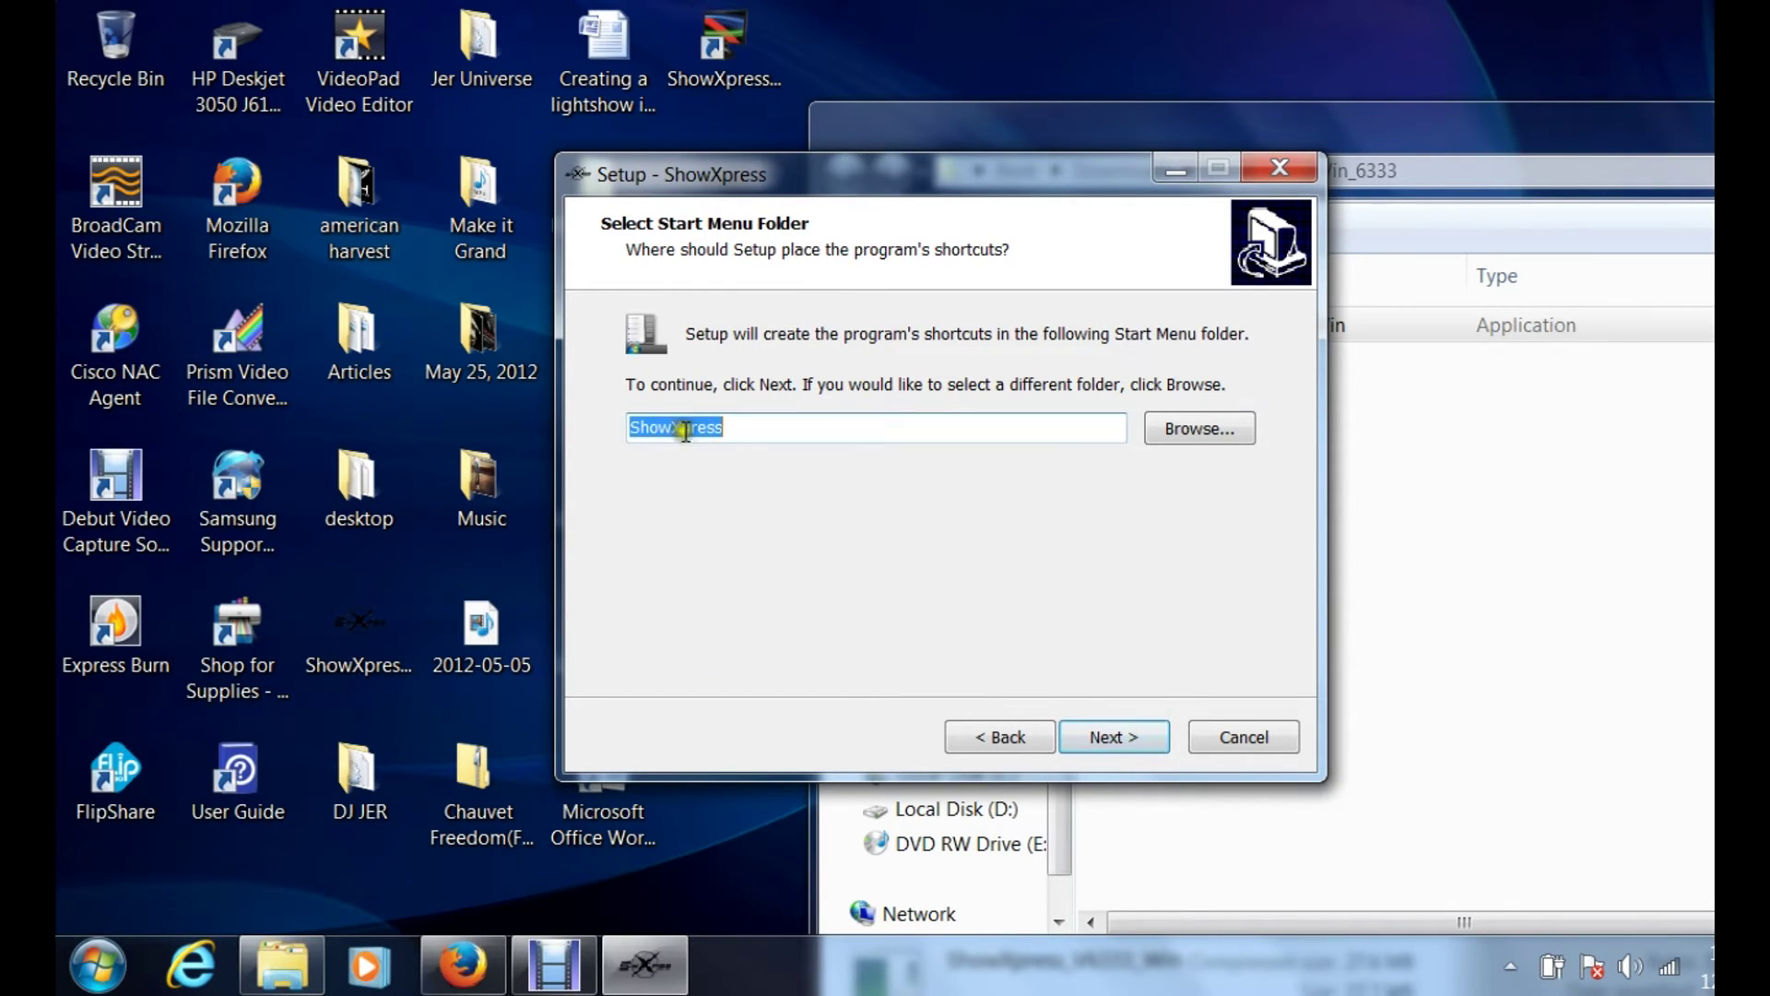
left_click(1112, 737)
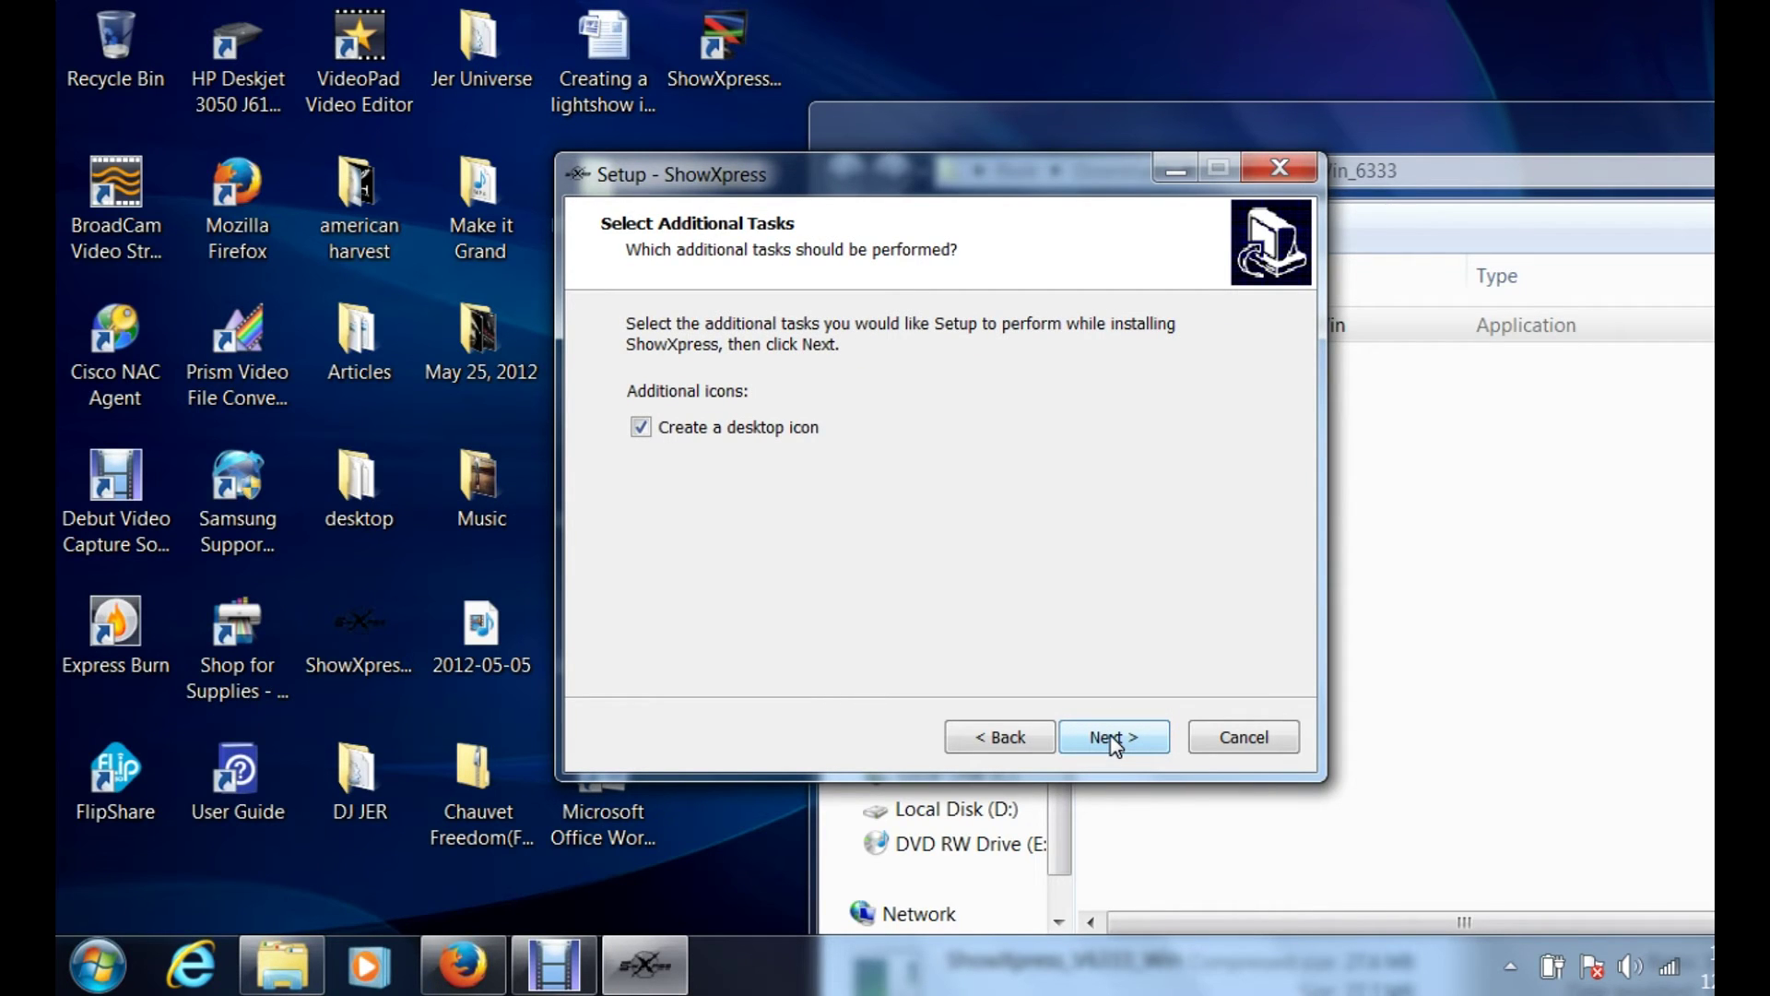
left_click(1112, 738)
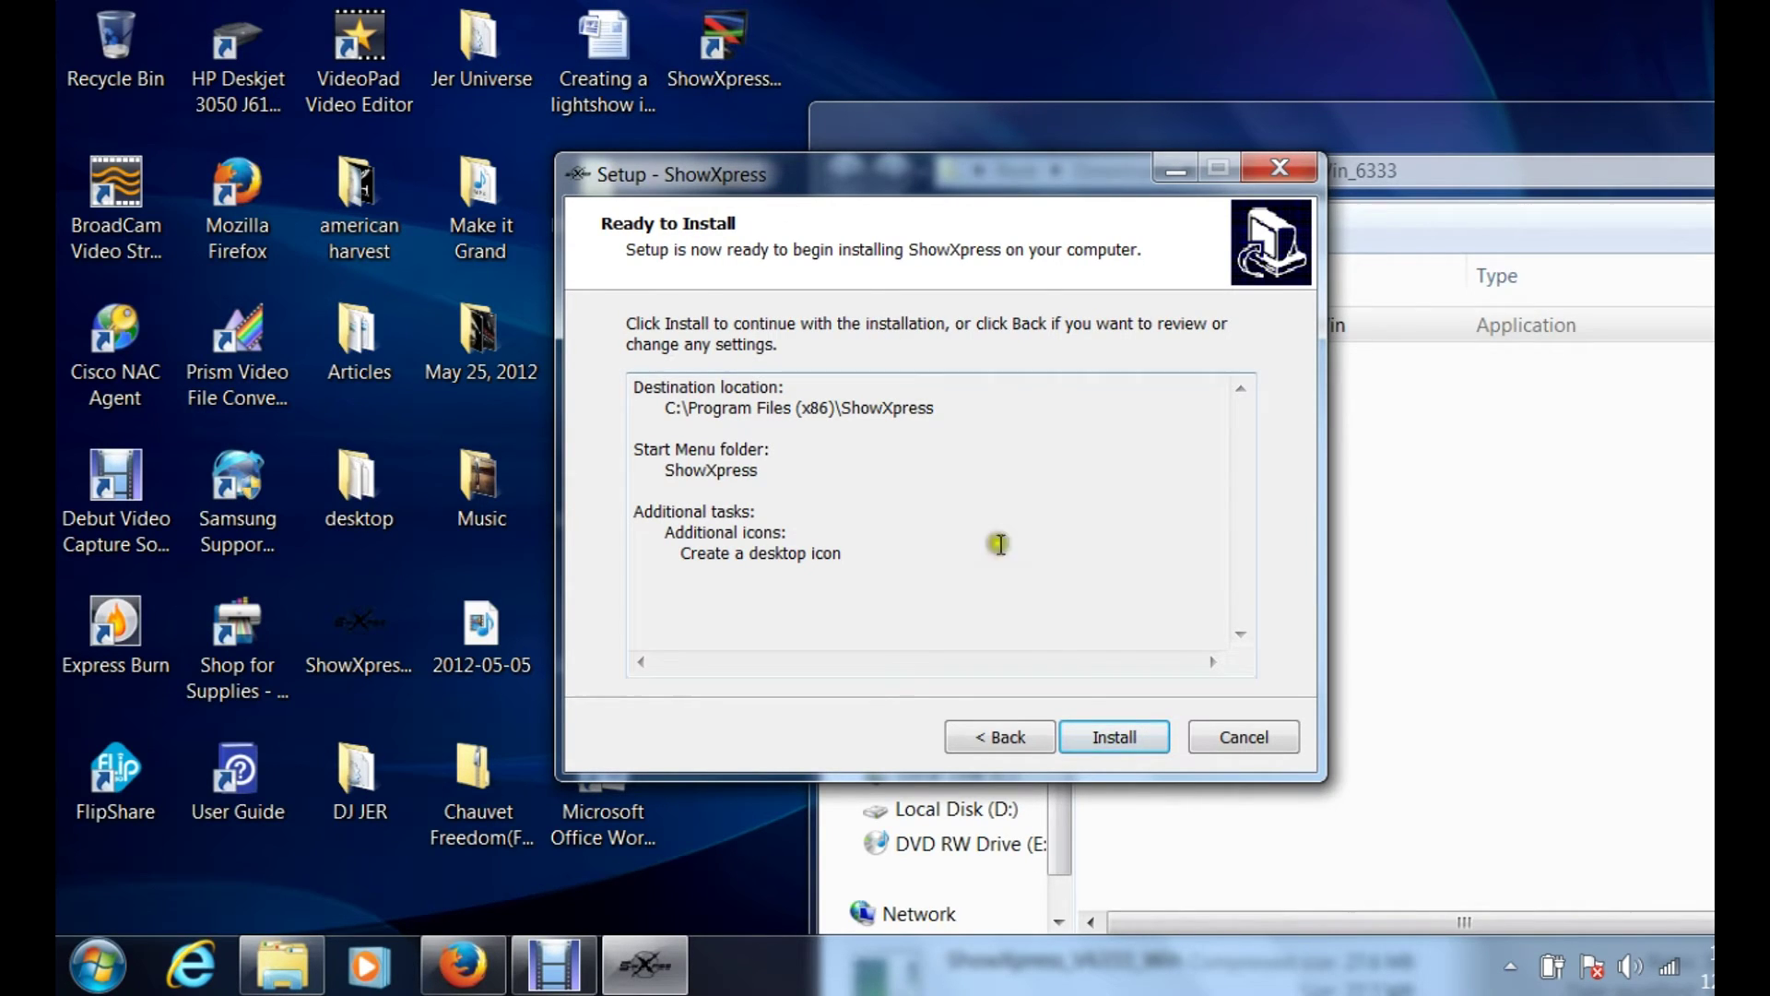
Step: Install ShowXpress, finish the wizard, and launch ShowXpress ControlBoard from its new desktop shortcut
left_click(1090, 735)
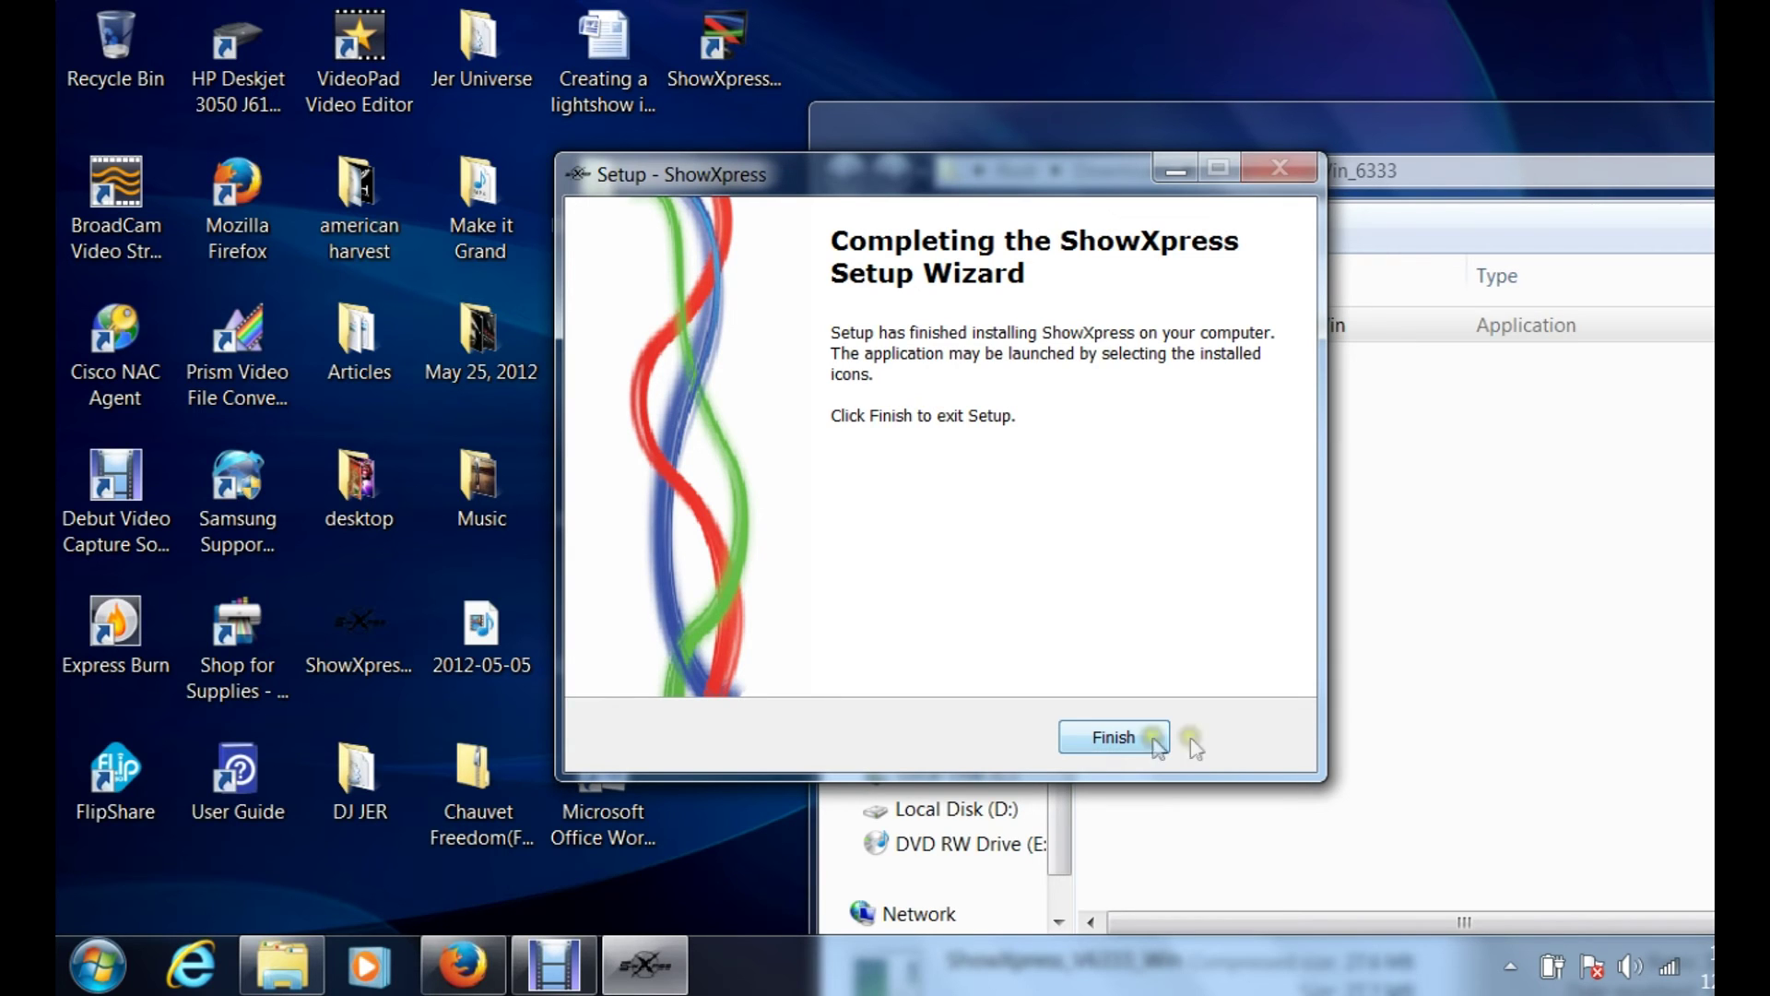
left_click(1146, 737)
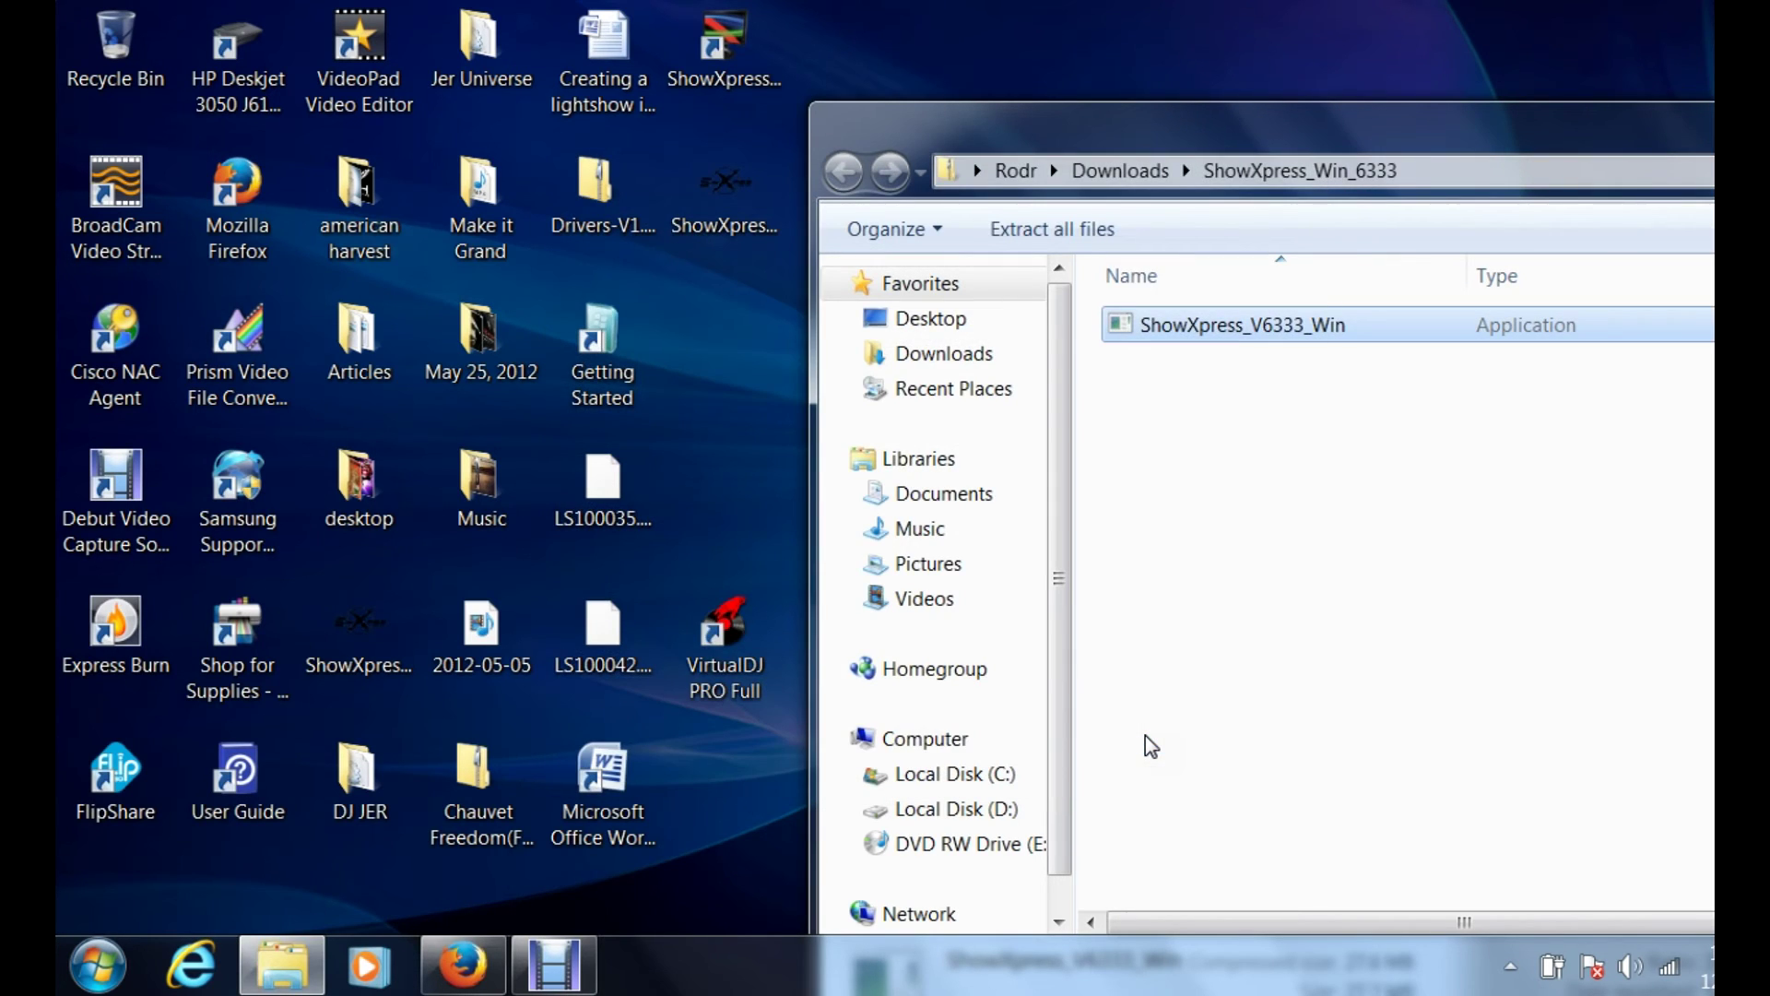
left_click(728, 27)
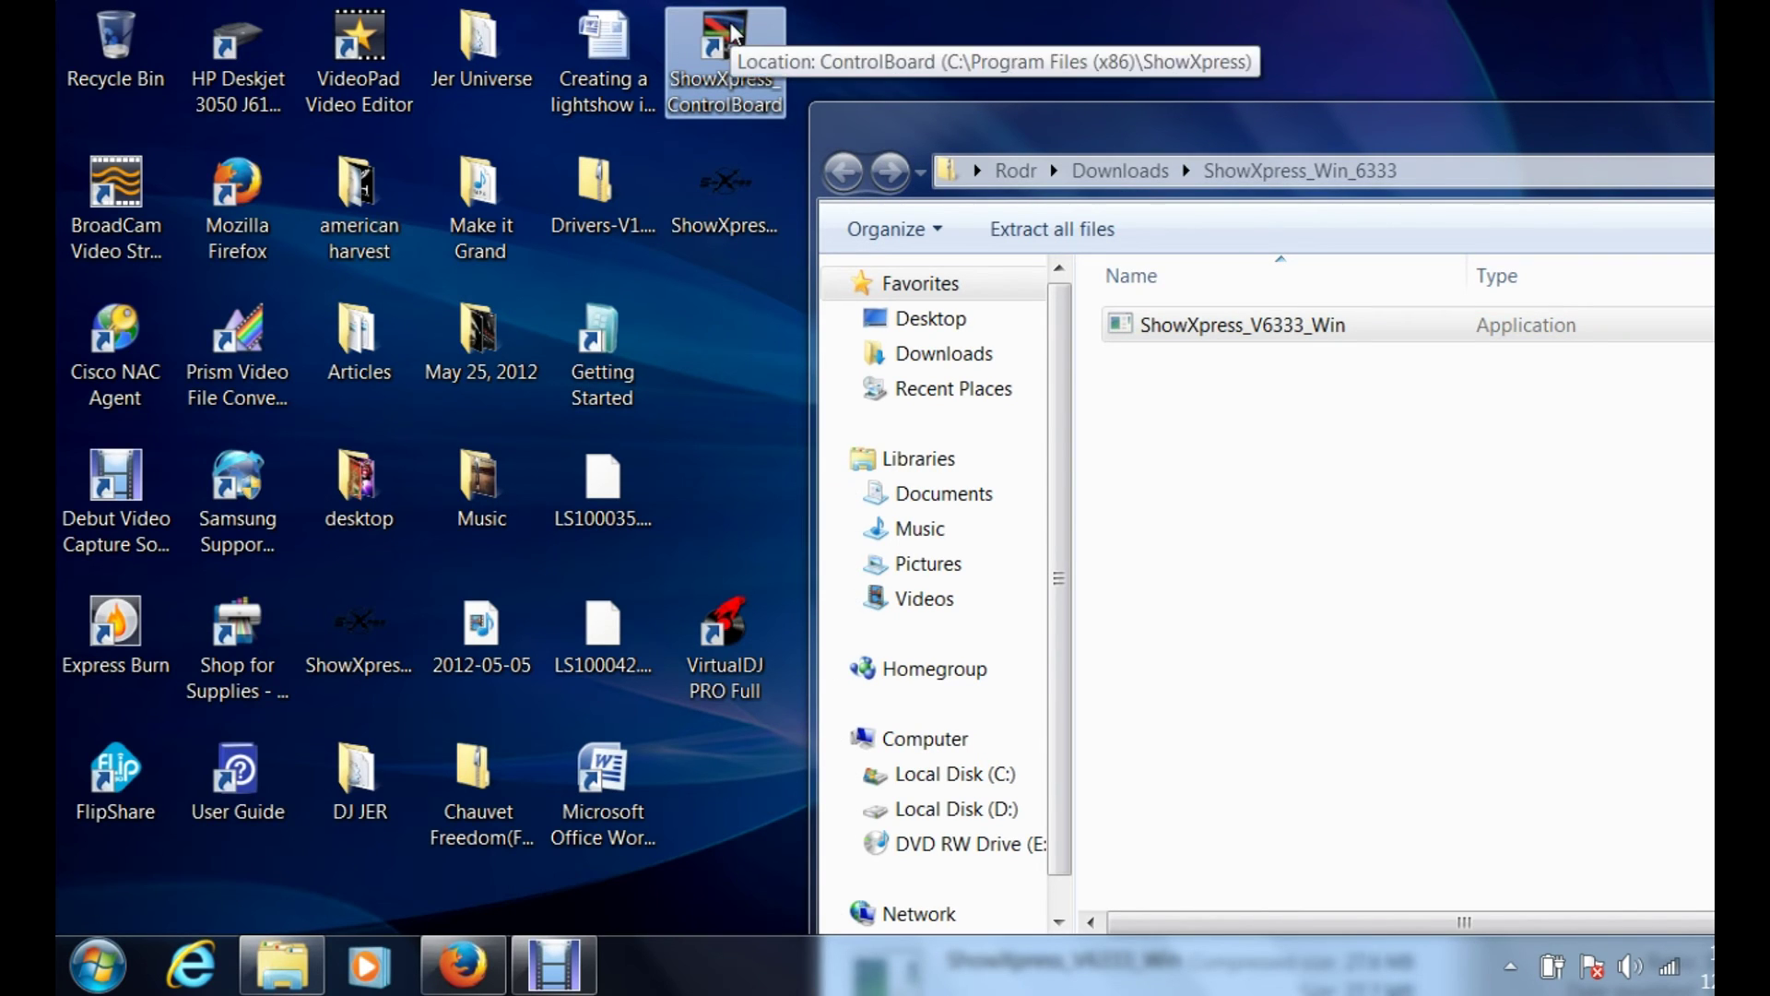
double_click(731, 28)
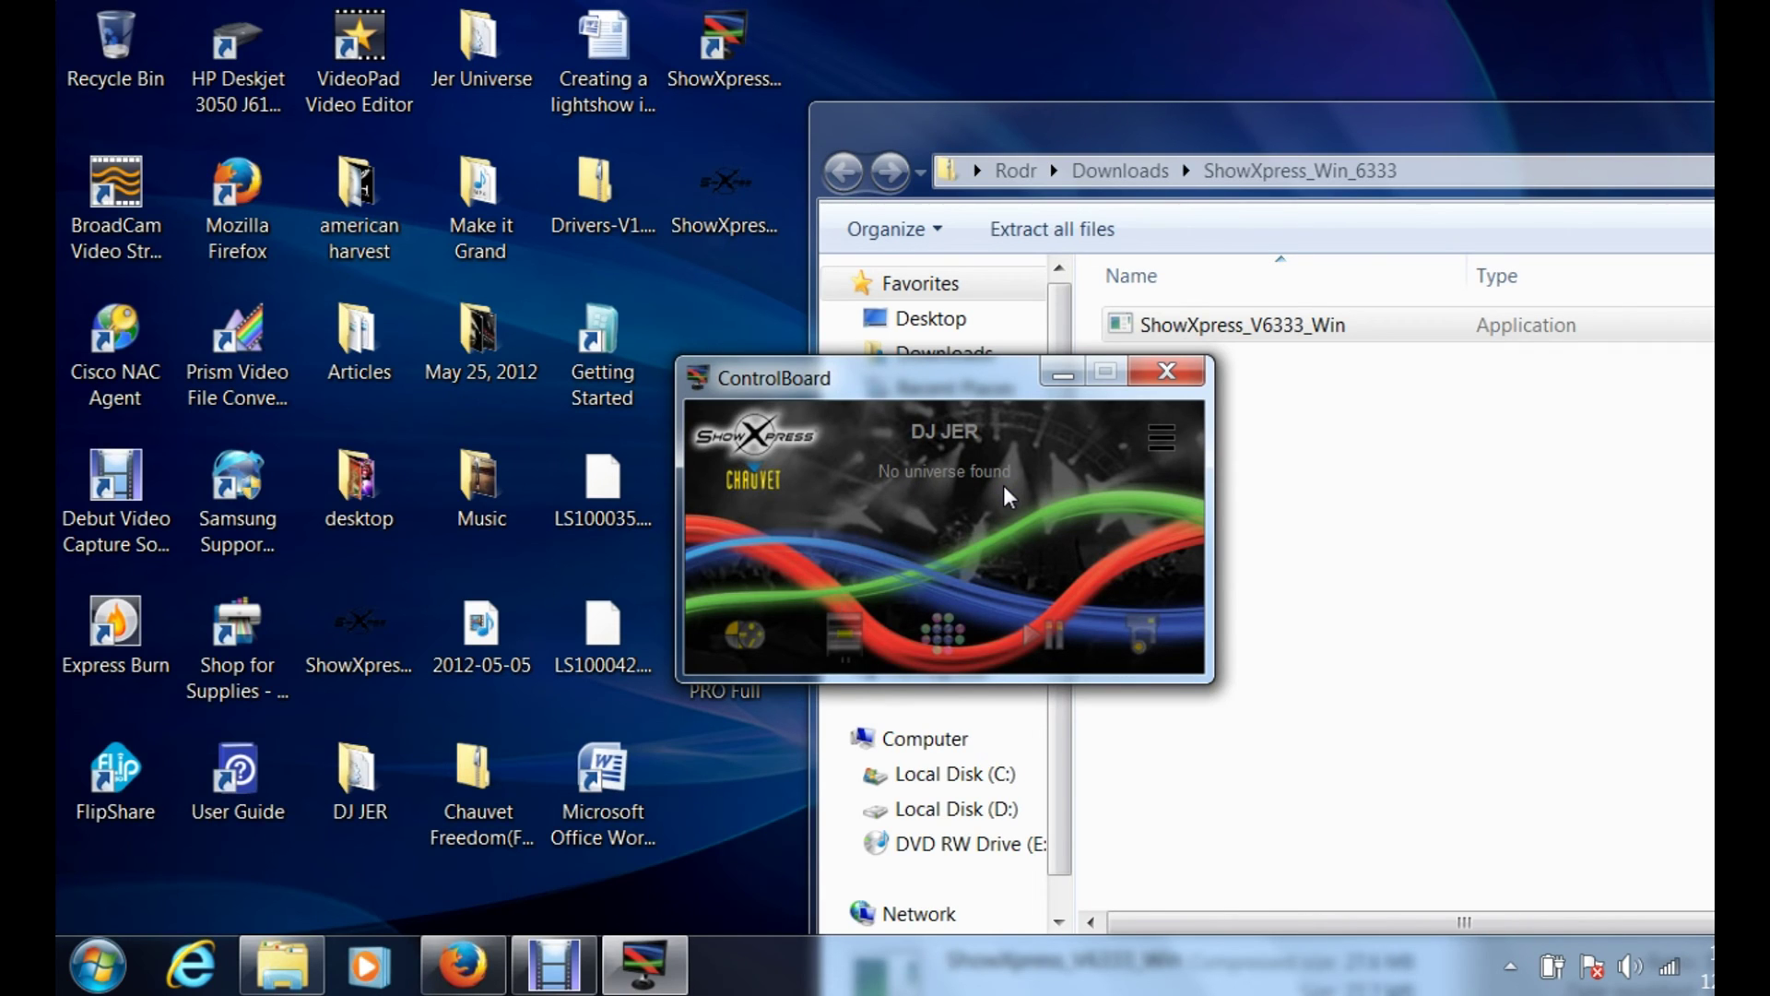
Step: In the loaded ControlBoard window, bring up the menu listing Settings, DMX MIDI patch and About
left_click(1153, 389)
right_click(877, 474)
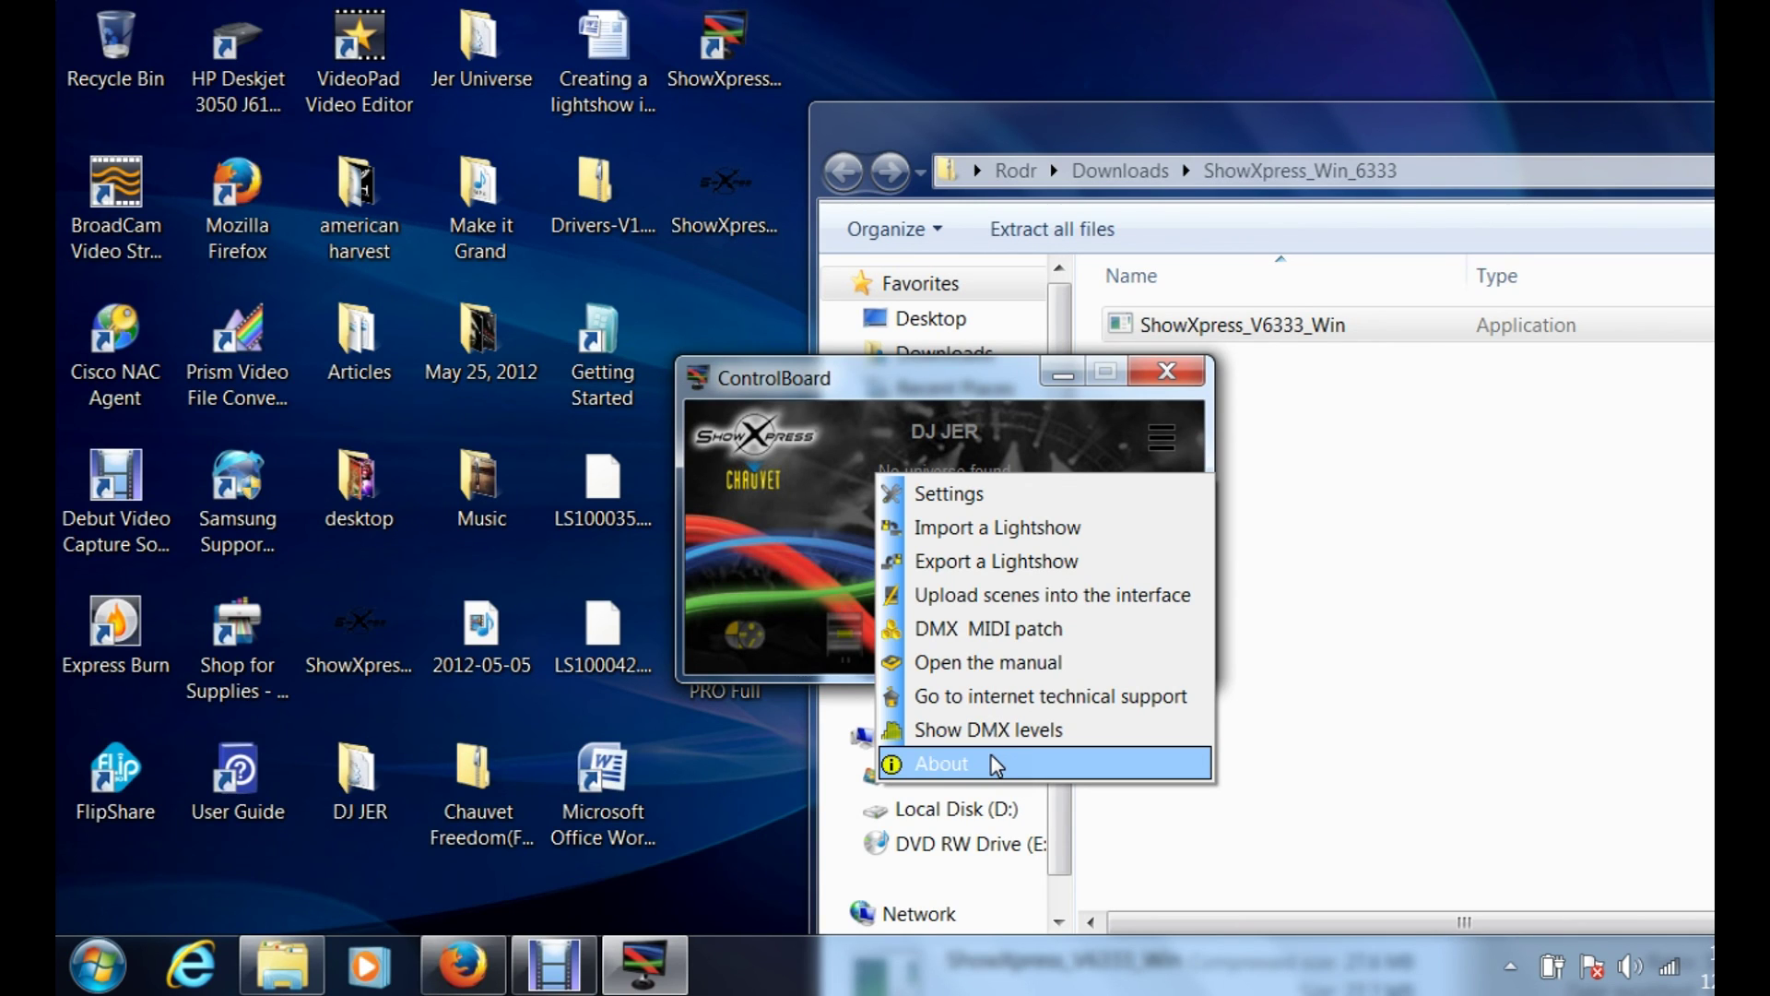
left_click(1003, 376)
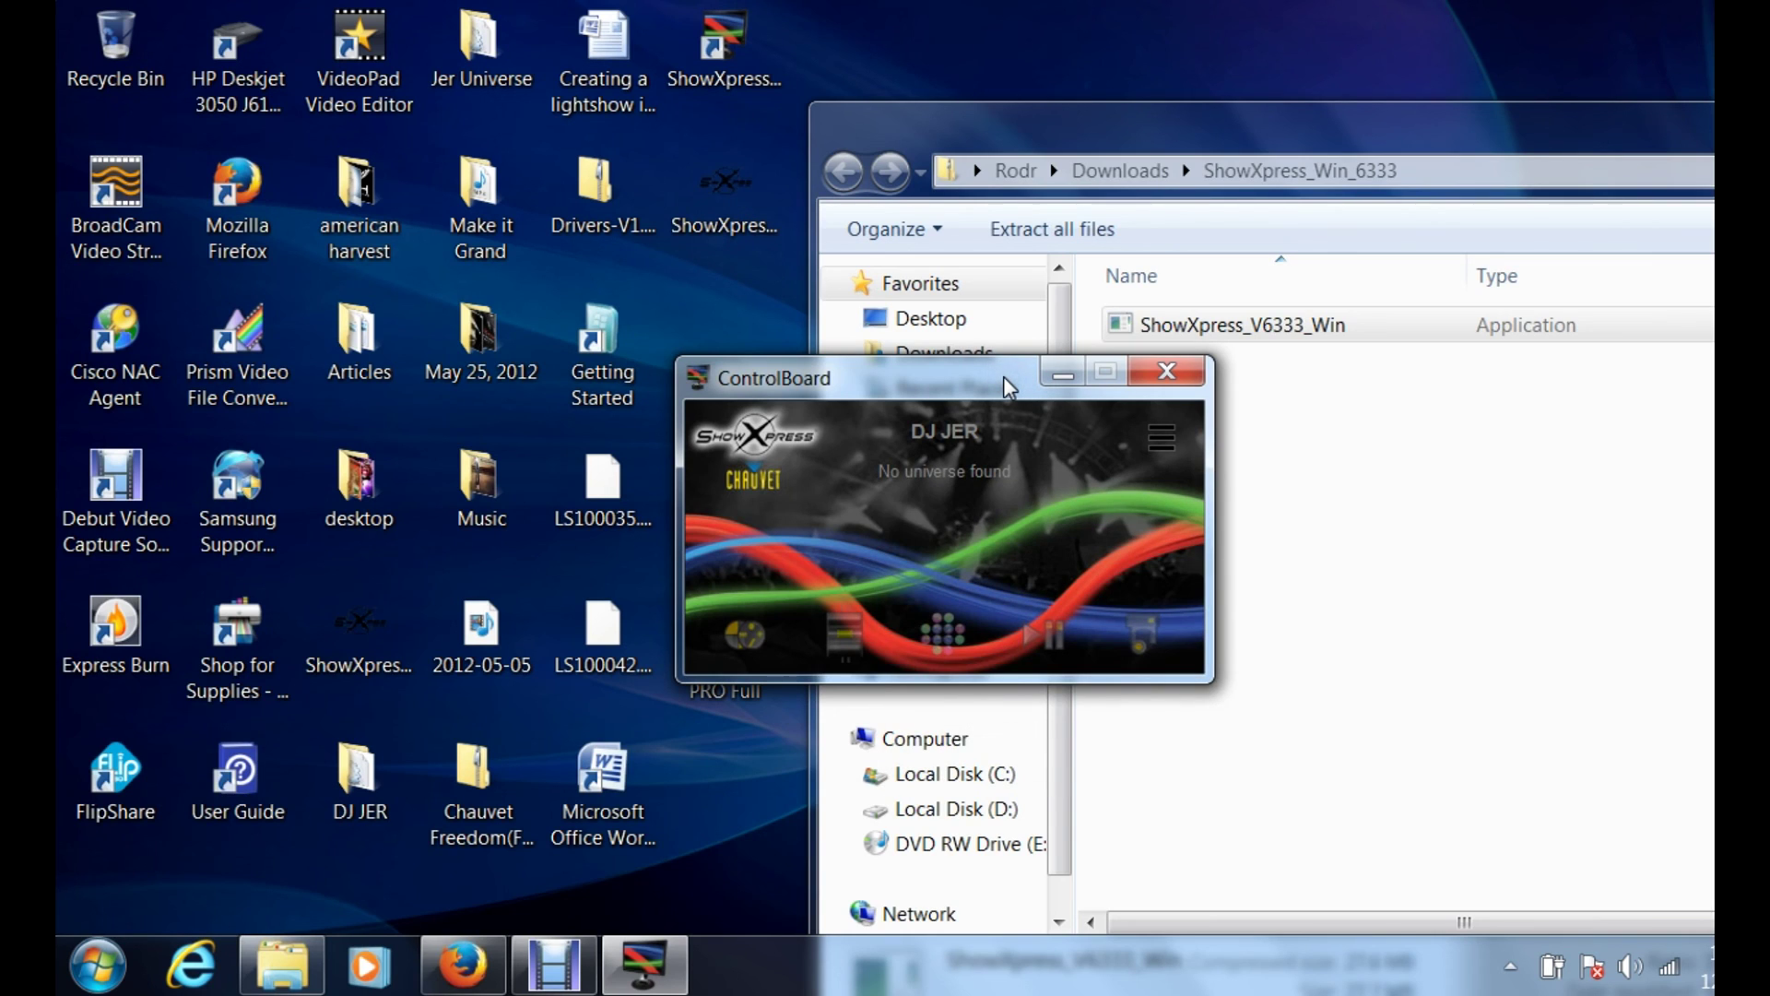